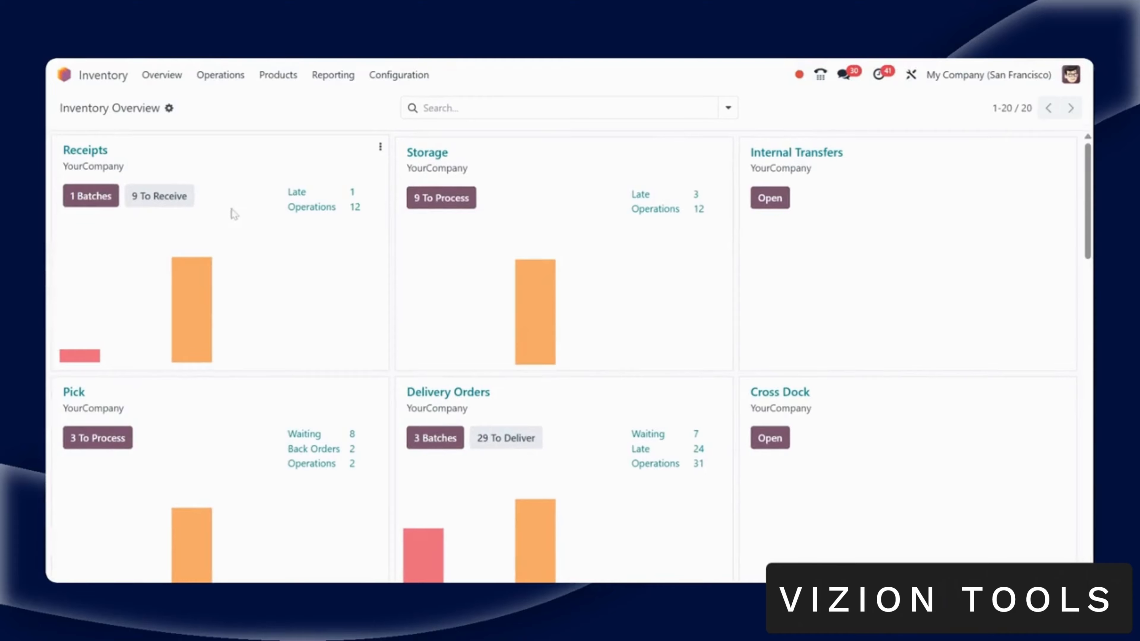
- View the receipts list, and create a new product named Laptop from the product catalogue
{"action": "left_click", "coordinate": [91, 154]}
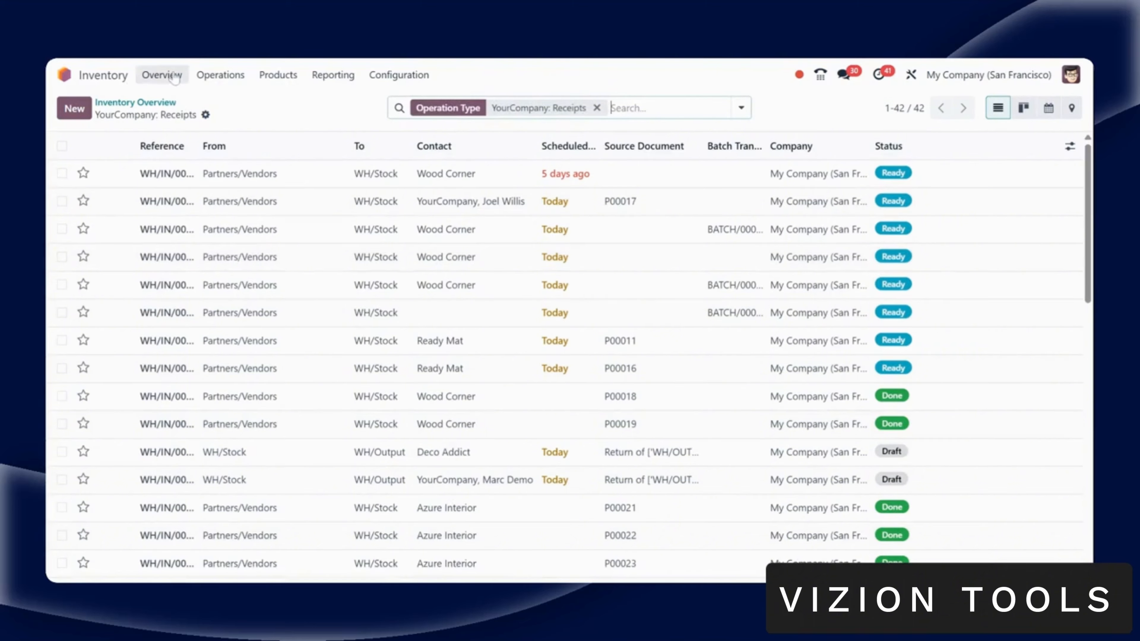
{"action": "left_click", "coordinate": [279, 76]}
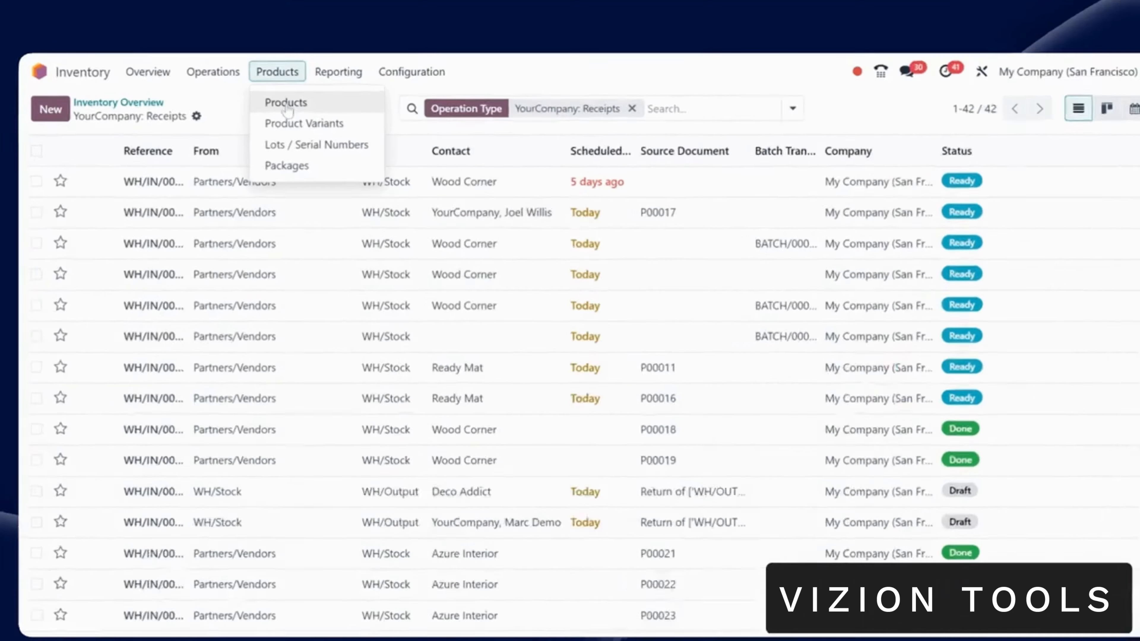
{"action": "left_click", "coordinate": [286, 104]}
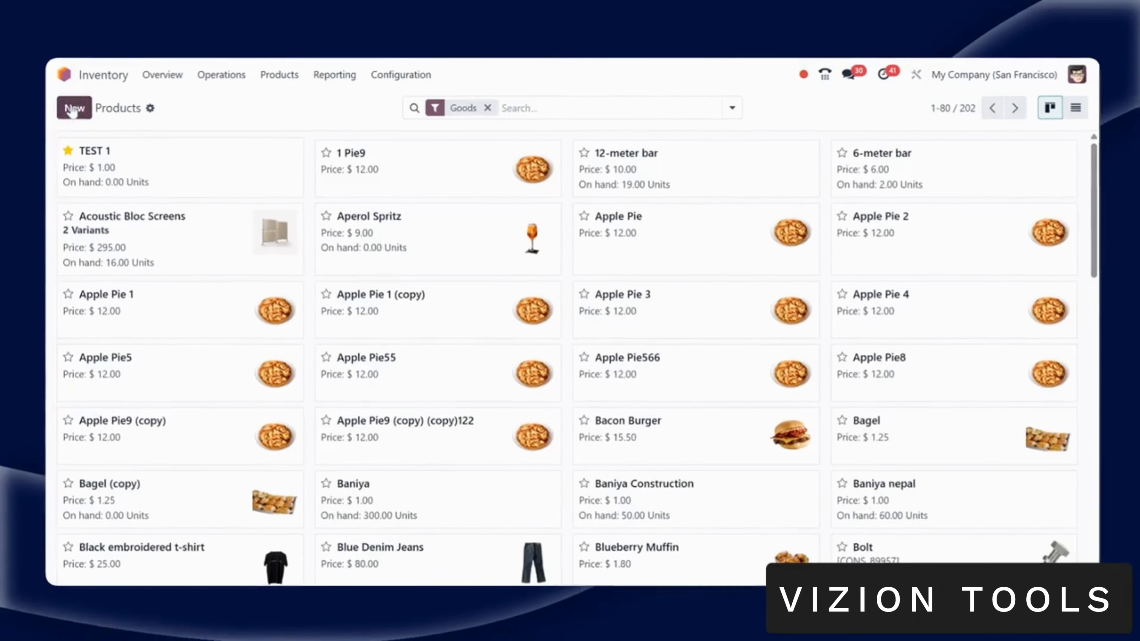
{"action": "left_click", "coordinate": [75, 111]}
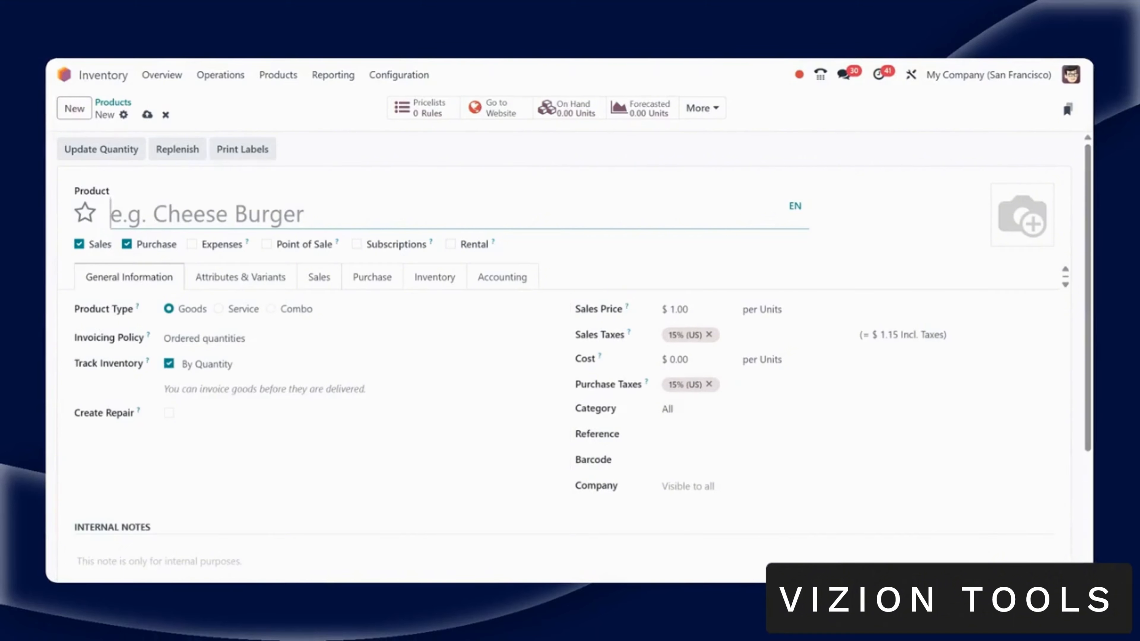
{"action": "type", "text": "Laptop"}
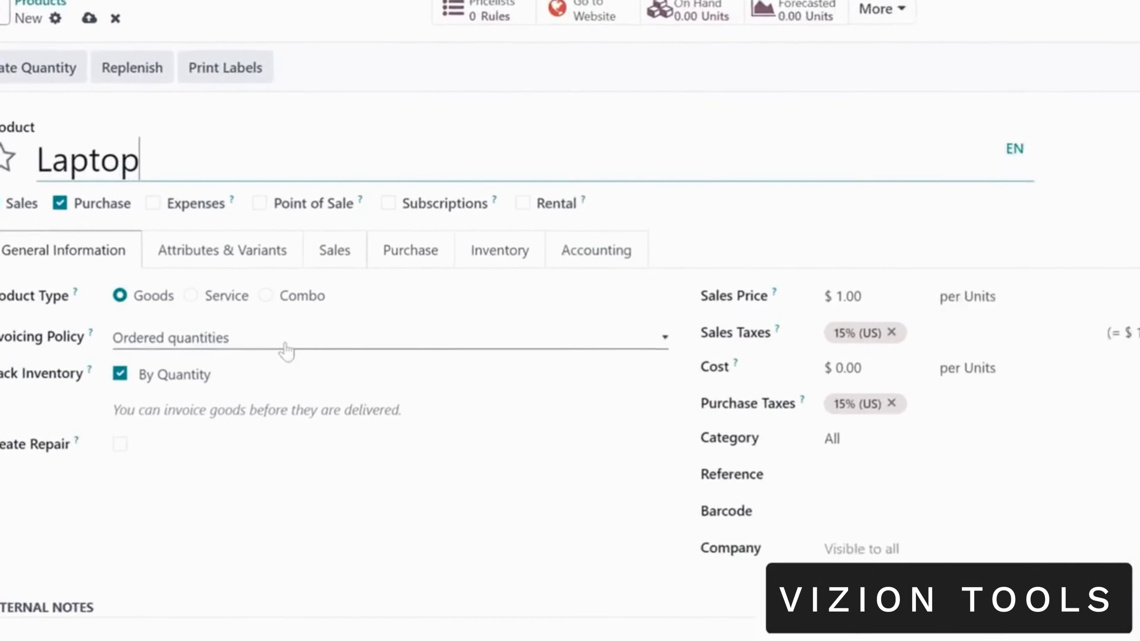
- Keep the laptop's invoicing policy at Ordered quantities and its inventory tracking at By Quantity
{"action": "left_click", "coordinate": [281, 338]}
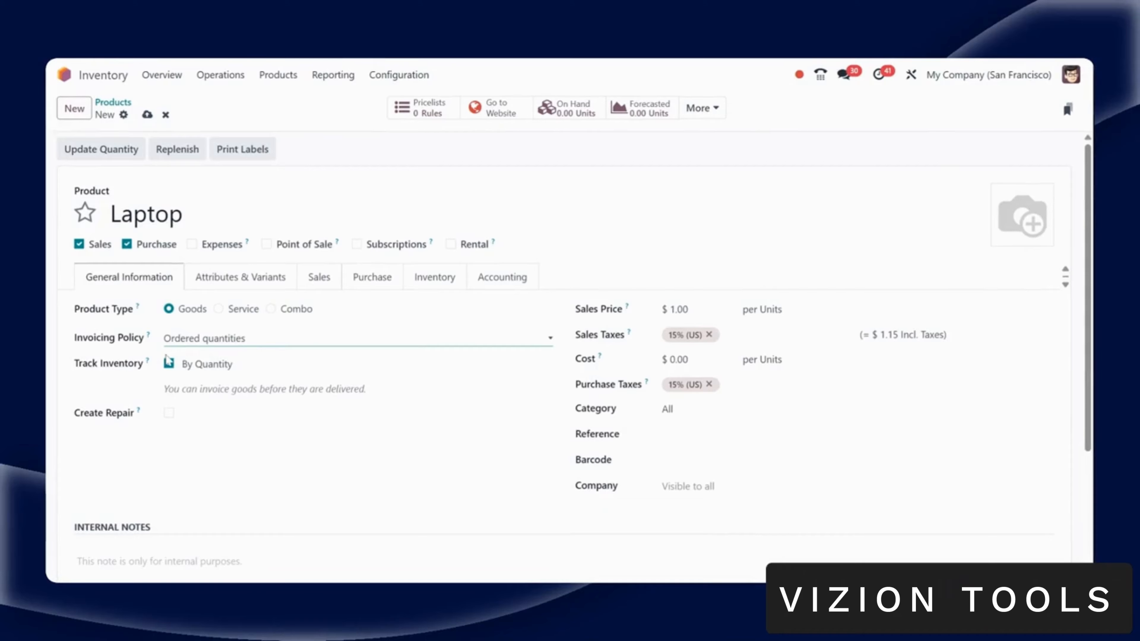
{"action": "left_click", "coordinate": [169, 362]}
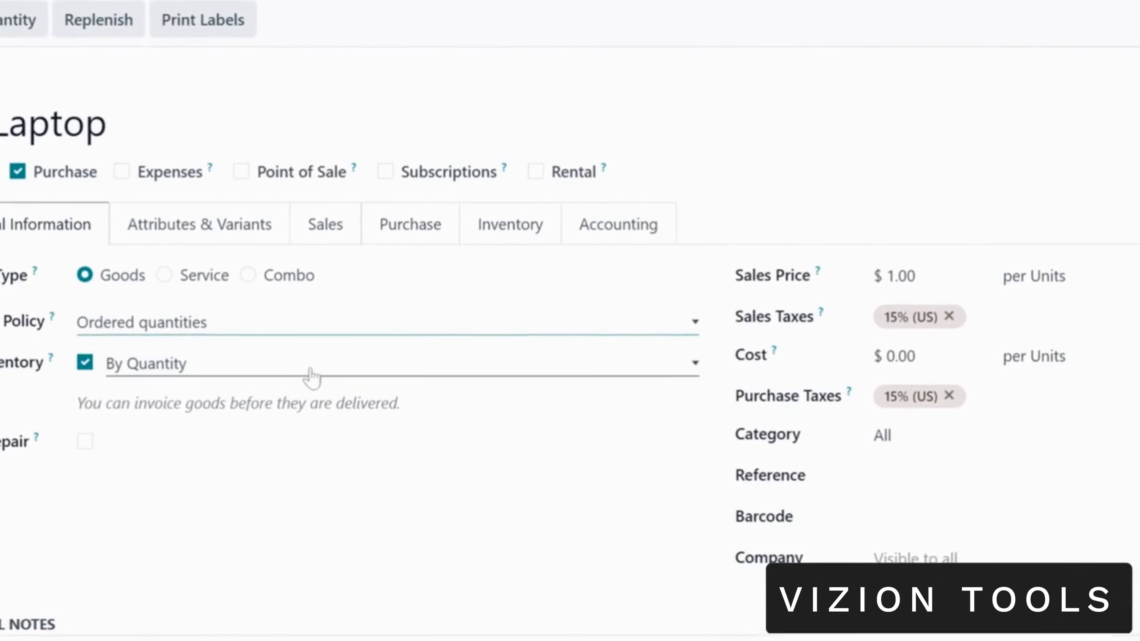
{"action": "left_click", "coordinate": [310, 369]}
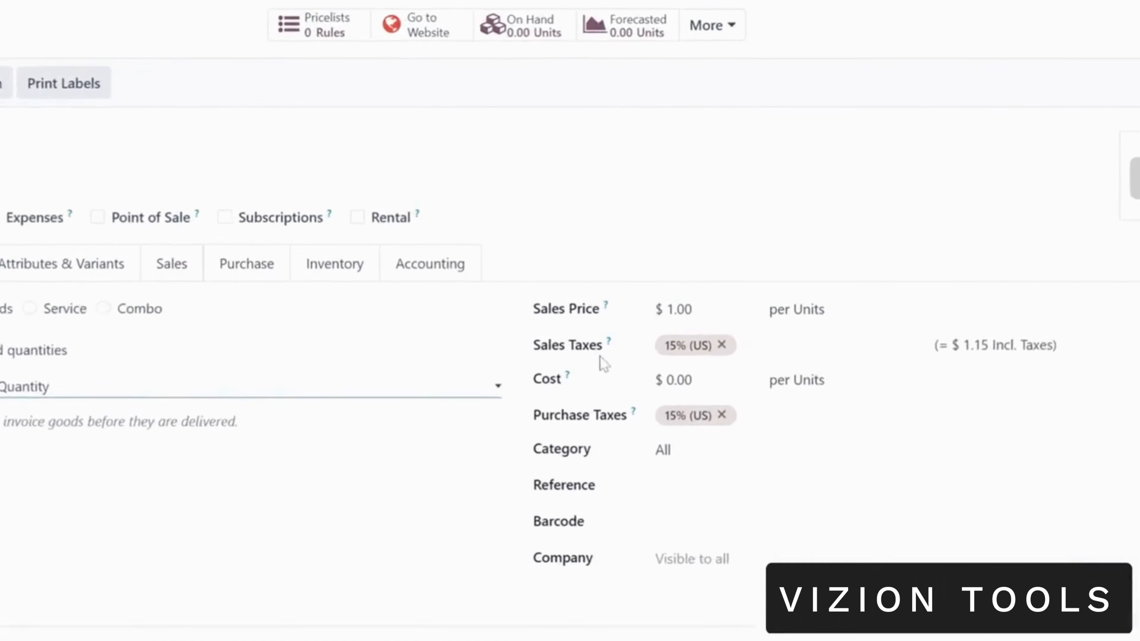
- Set the laptop's sales price to $1,000.00 and its barcode to 1100234
{"action": "left_click", "coordinate": [678, 309]}
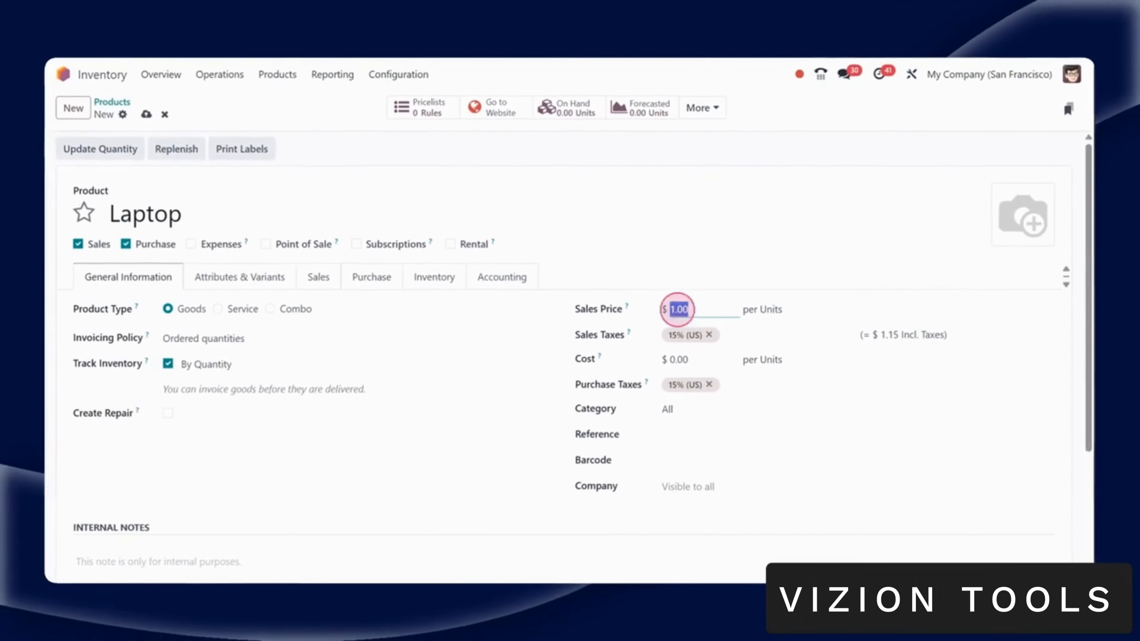
{"action": "type", "text": "1,00"}
{"action": "type", "text": "0"}
{"action": "key", "text": "Return"}
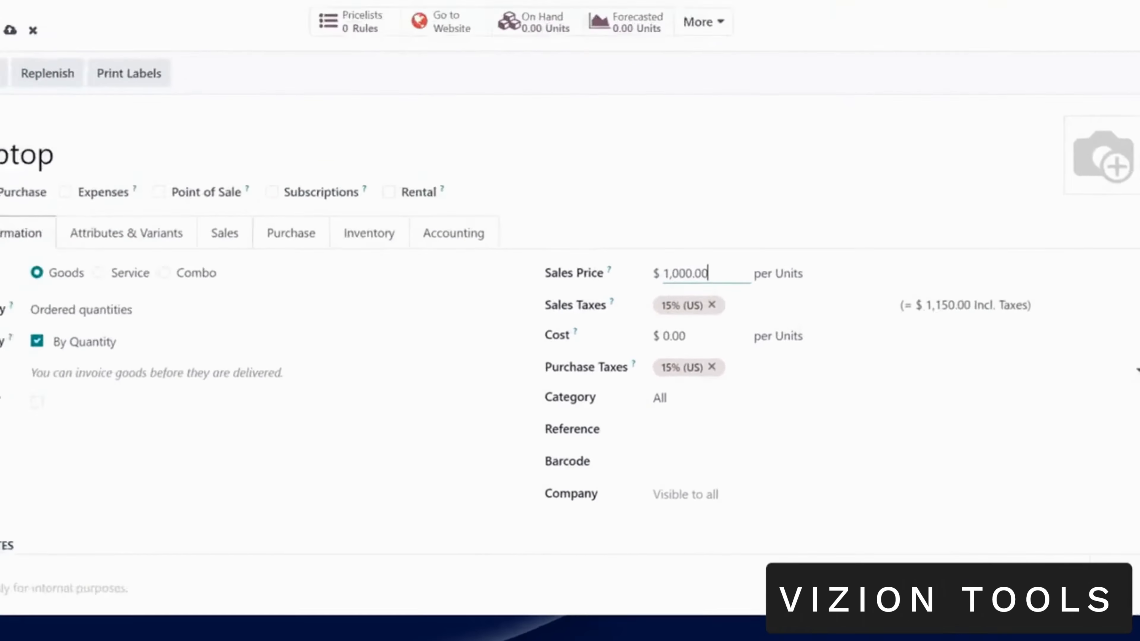
{"action": "left_click", "coordinate": [696, 460]}
{"action": "type", "text": "1100234"}
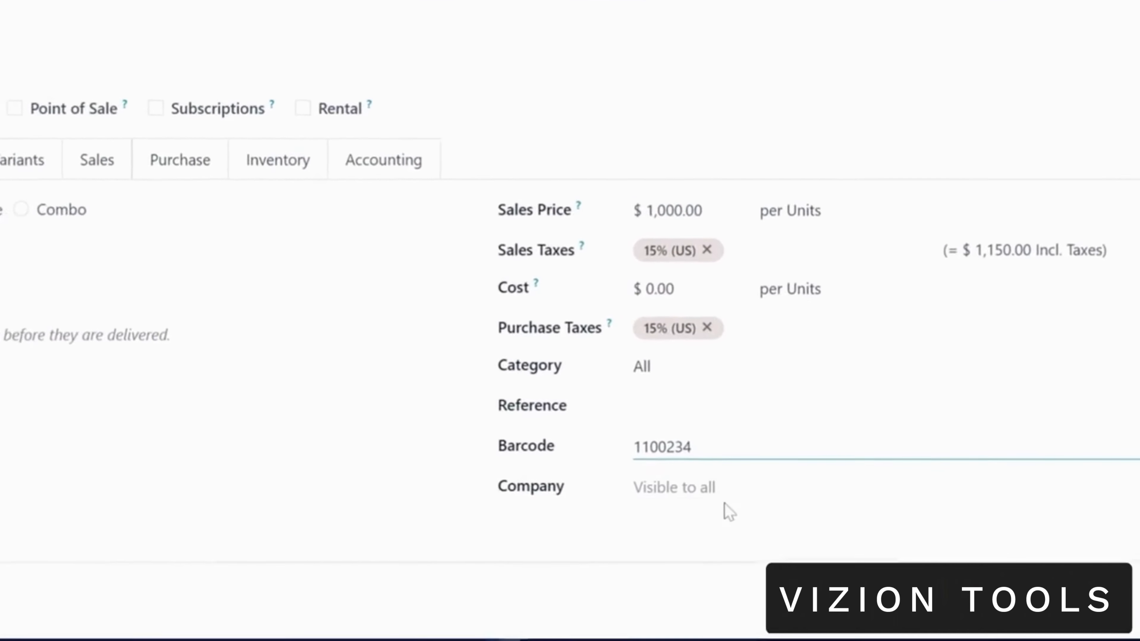
- Assign the laptop to My Company (San Francisco), make it available in Point of Sale, and save the product
{"action": "left_click", "coordinate": [713, 485]}
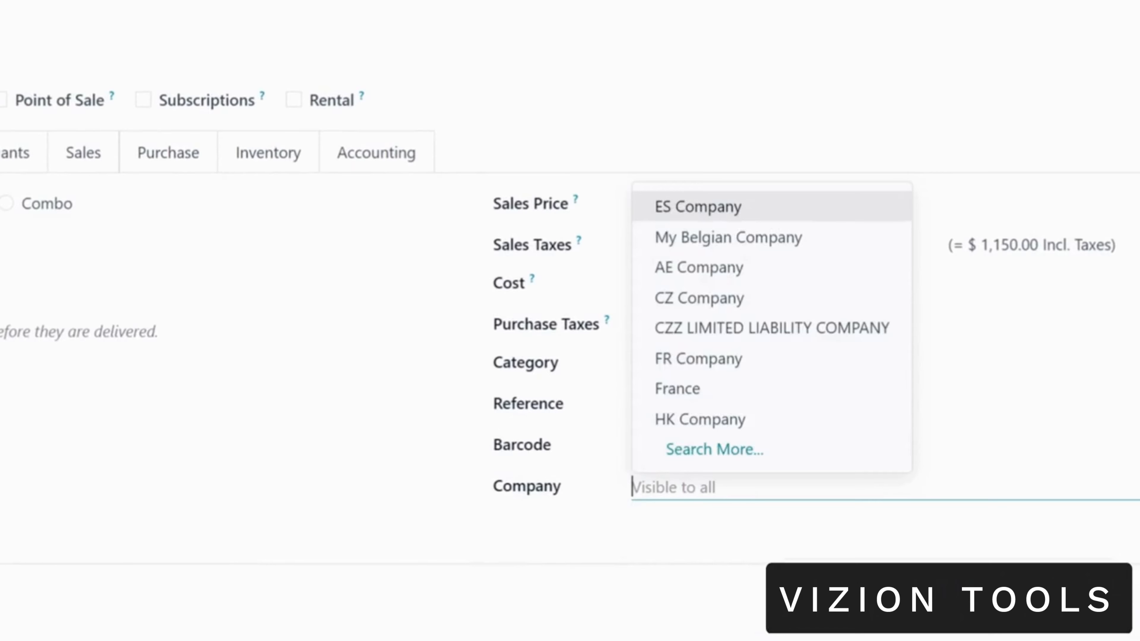
{"action": "left_click", "coordinate": [715, 450]}
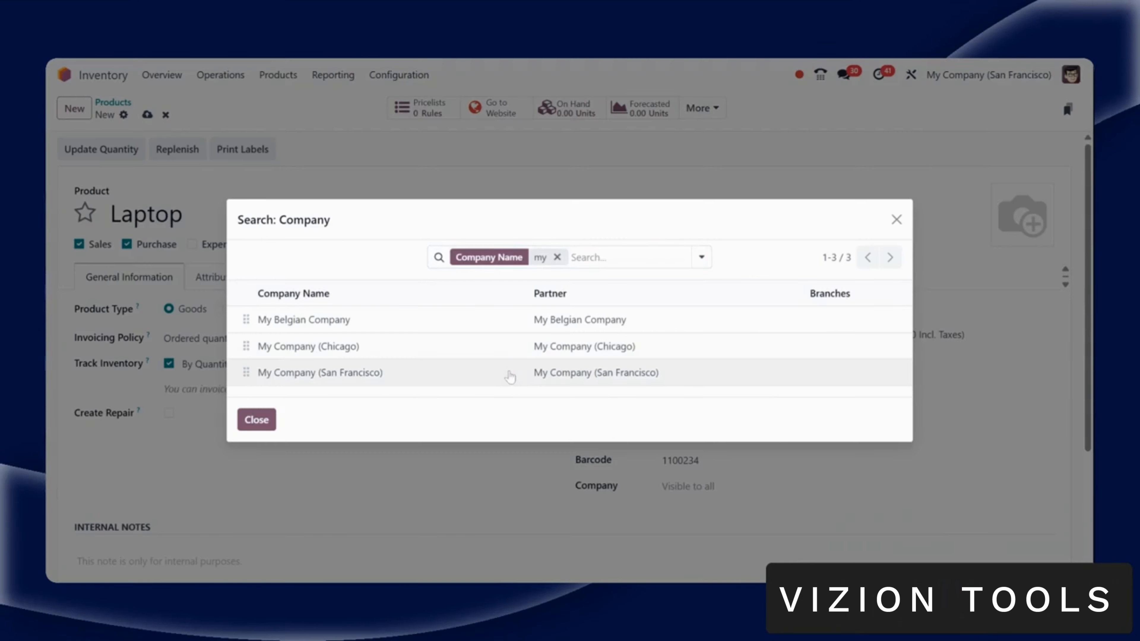
{"action": "left_click", "coordinate": [510, 378]}
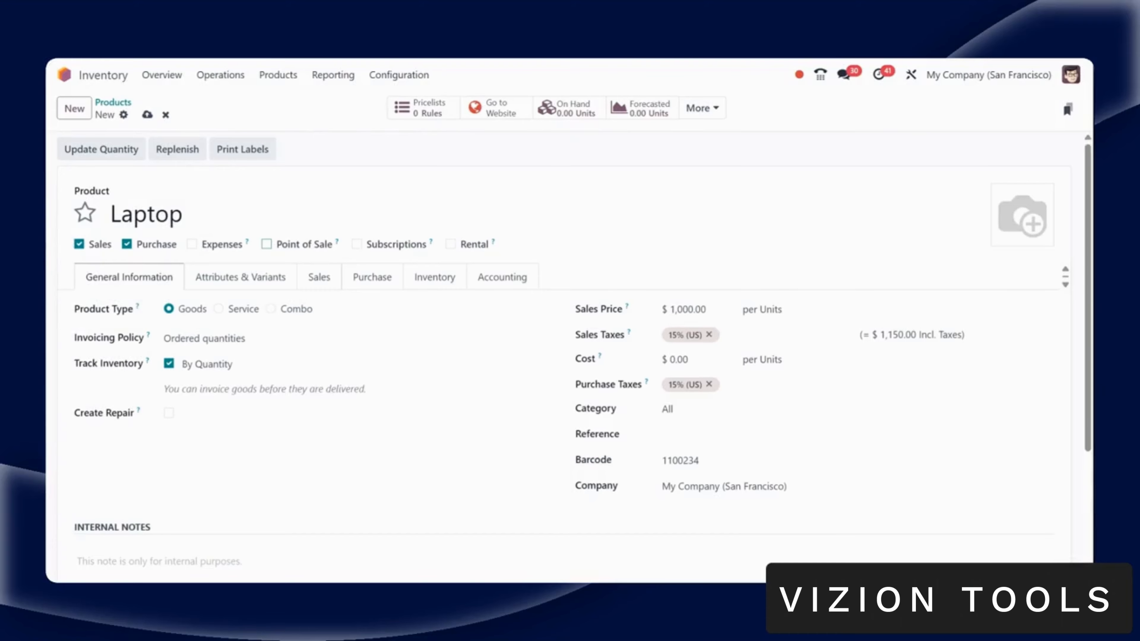
{"action": "left_click", "coordinate": [266, 245]}
{"action": "left_click", "coordinate": [147, 115]}
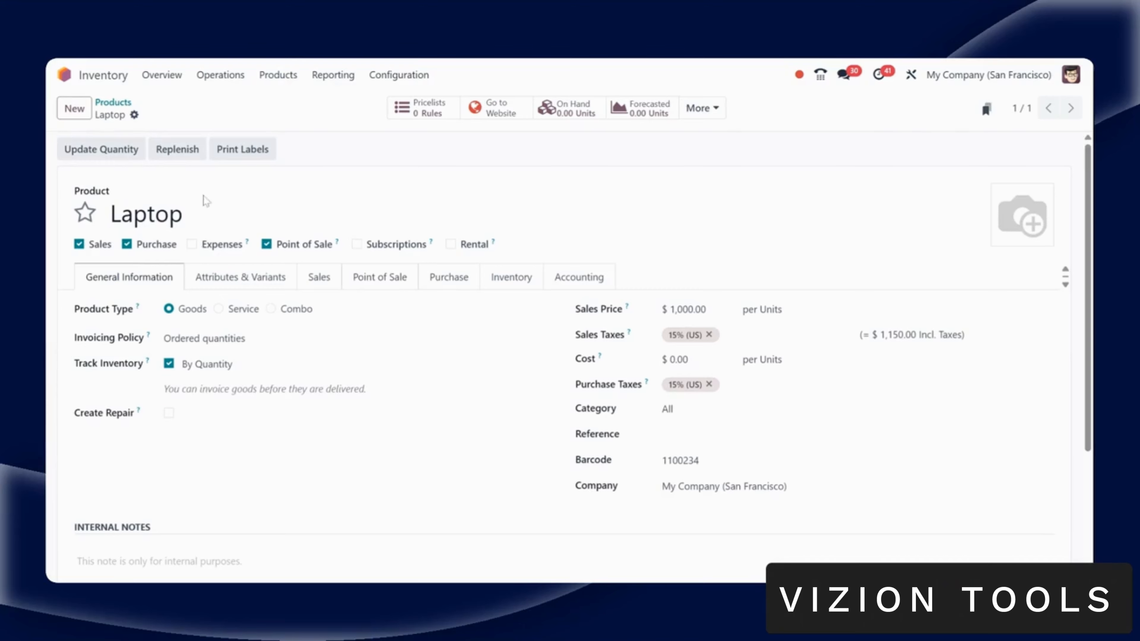
- Add an attribute line to the laptop's variants and try Processor Generation as the attribute
{"action": "left_click", "coordinate": [240, 279]}
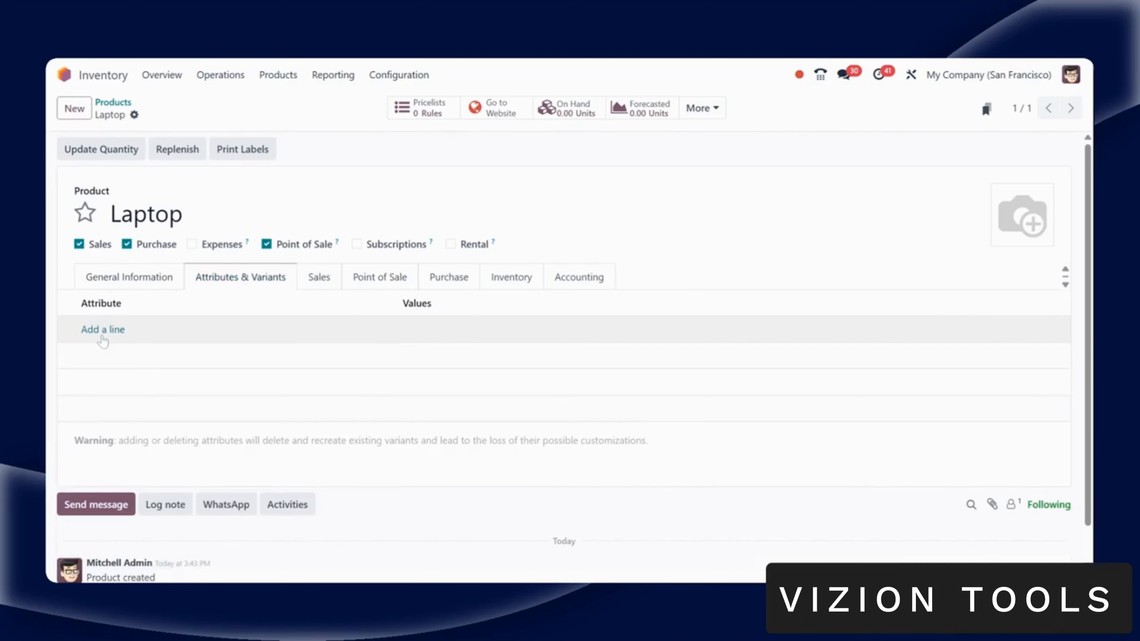
{"action": "left_click", "coordinate": [103, 330]}
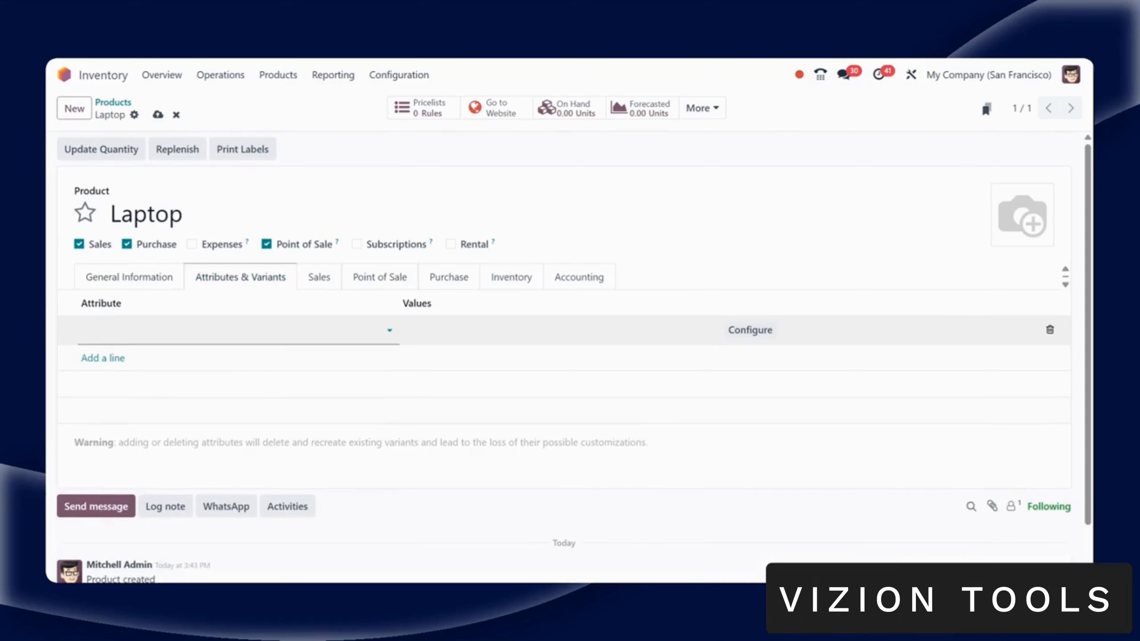
{"action": "type", "text": "Ge"}
{"action": "key", "text": "BackSpace"}
{"action": "key", "text": "BackSpace"}
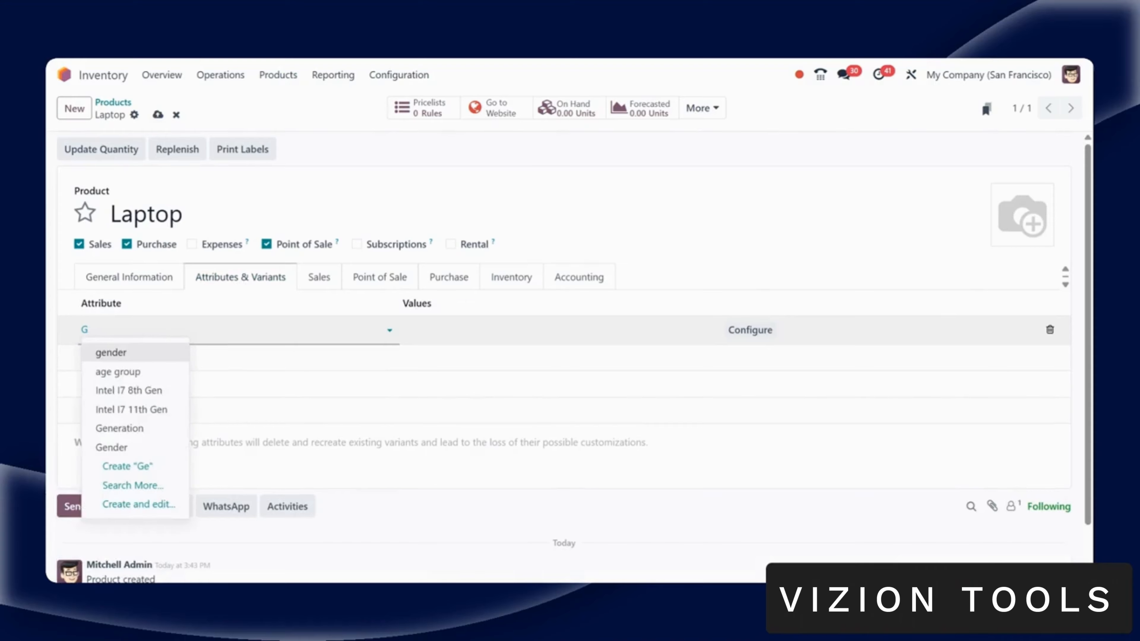
{"action": "type", "text": "Processor "}
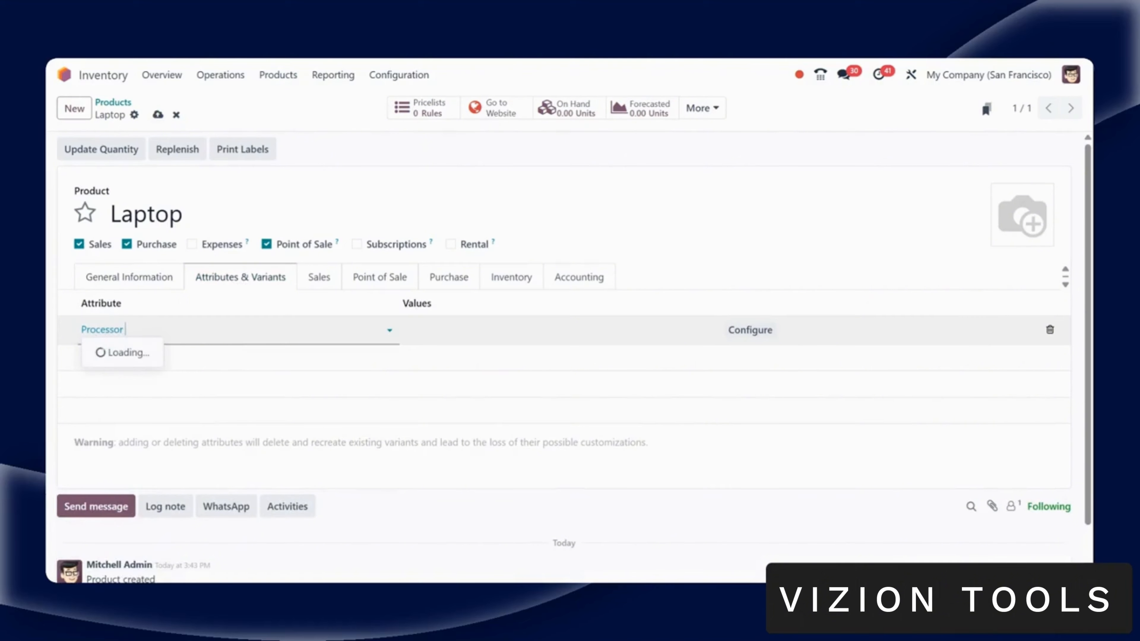
{"action": "type", "text": "Generation"}
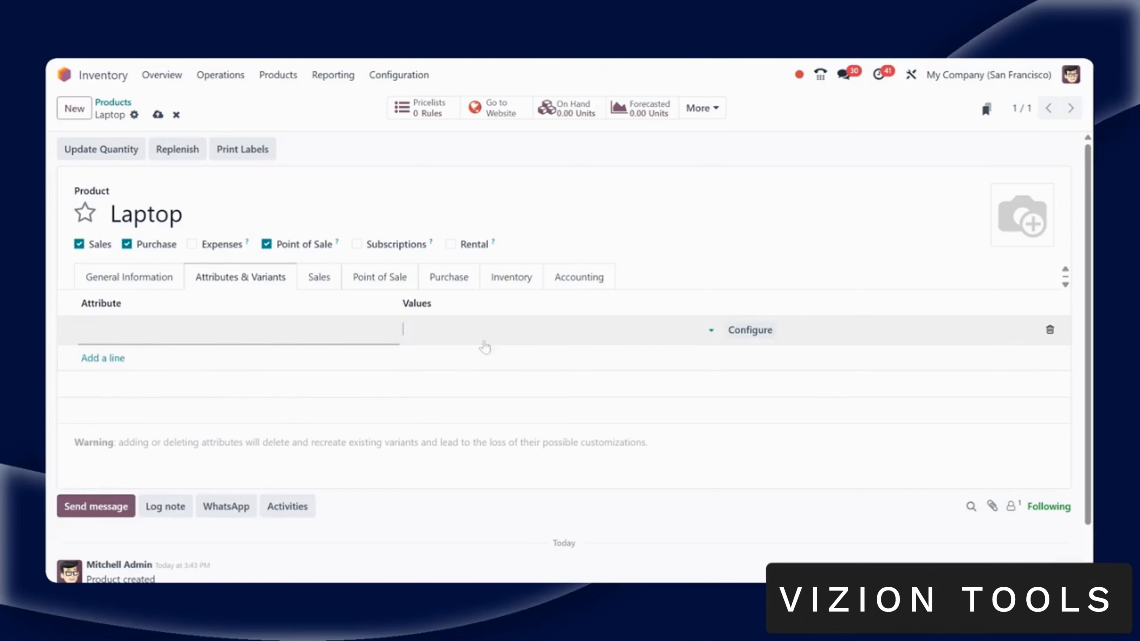
- Create the attribute value intel I7 11th Gen under the Generation attribute and continue with a new value
{"action": "type", "text": "G"}
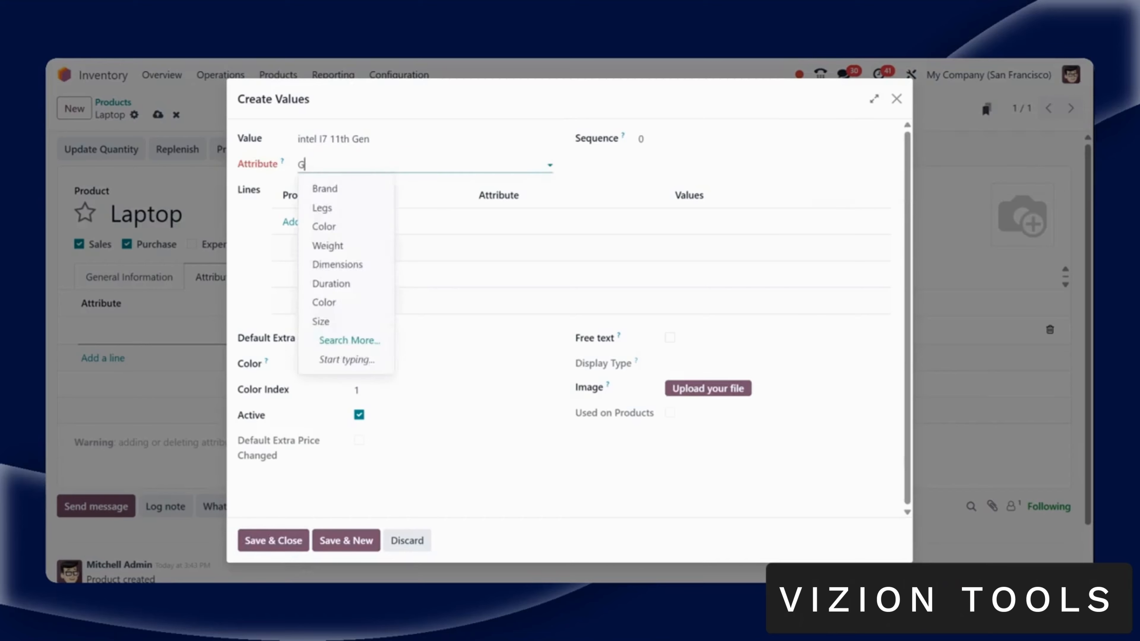
{"action": "type", "text": "eneration"}
{"action": "left_click", "coordinate": [332, 189]}
{"action": "left_click", "coordinate": [331, 544]}
- Create the value Intel I7 8th Generation under the Generation attribute and save the laptop with its variants
{"action": "type", "text": "Intel I7 8th Generation"}
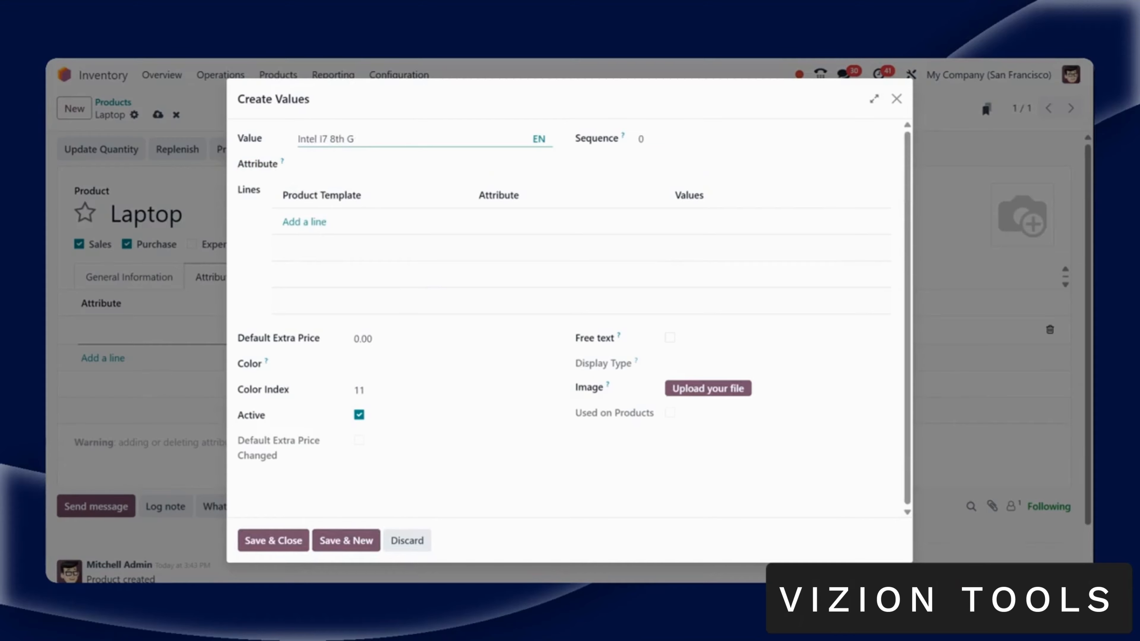
{"action": "key", "text": "Tab"}
{"action": "type", "text": "ge"}
{"action": "key", "text": "Return"}
{"action": "left_click", "coordinate": [269, 540]}
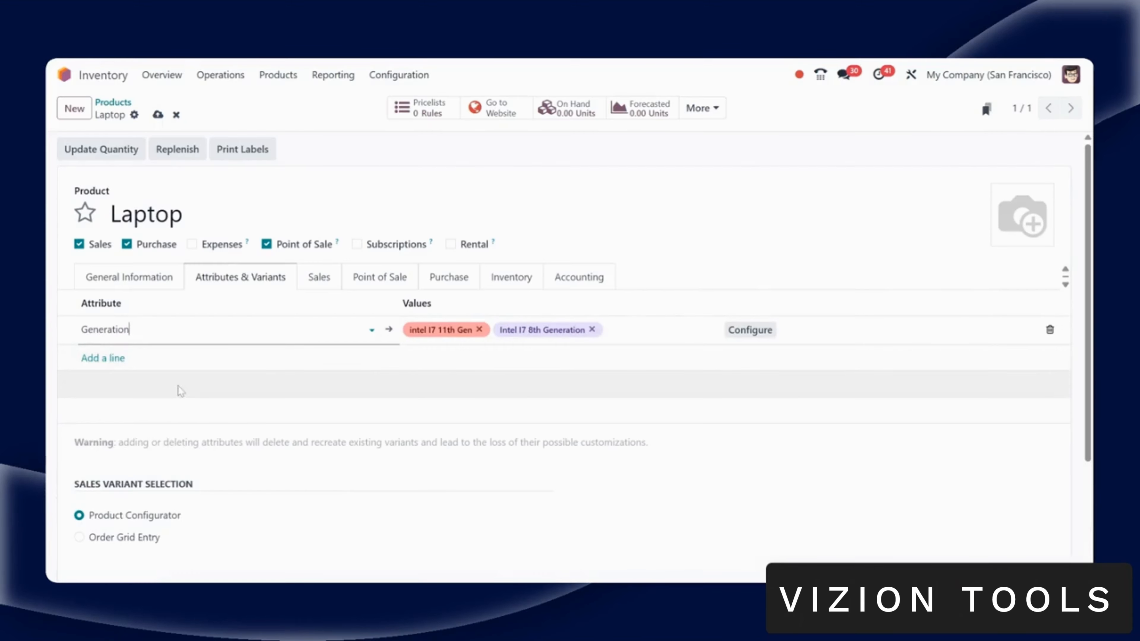
{"action": "left_click", "coordinate": [158, 116]}
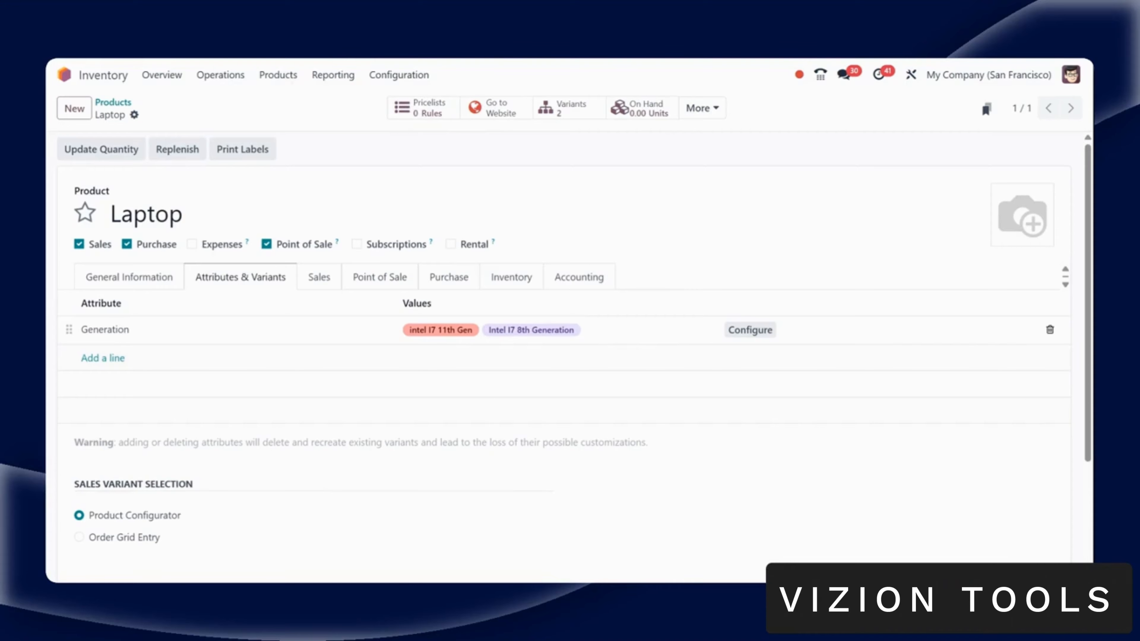
- View the list of warehouse locations and the list of receipts
{"action": "left_click", "coordinate": [398, 74]}
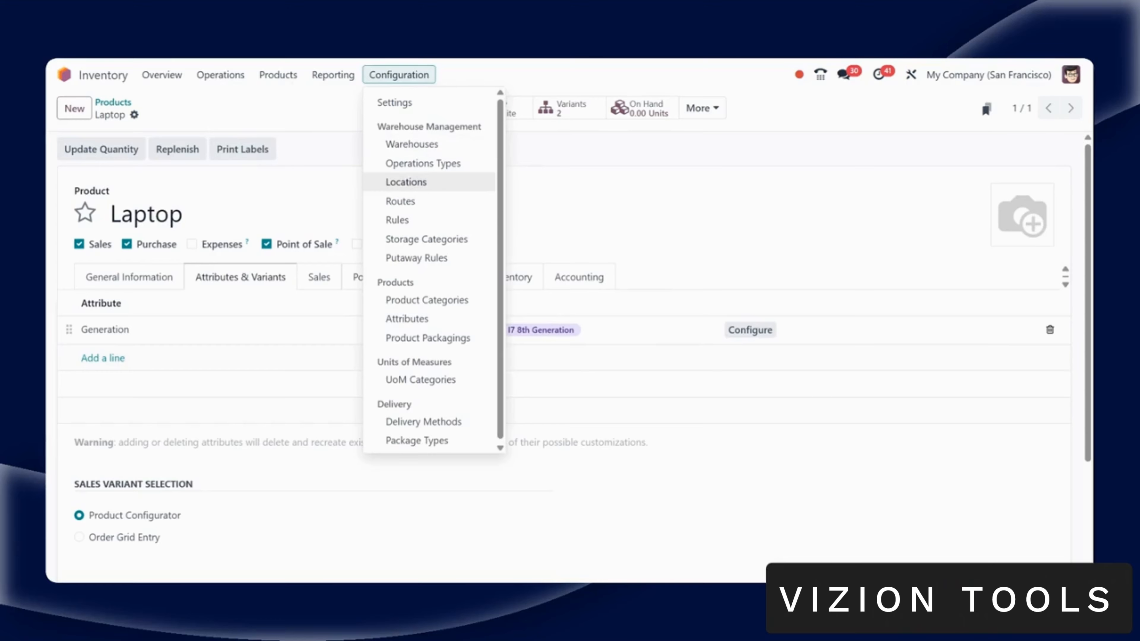
{"action": "left_click", "coordinate": [406, 182]}
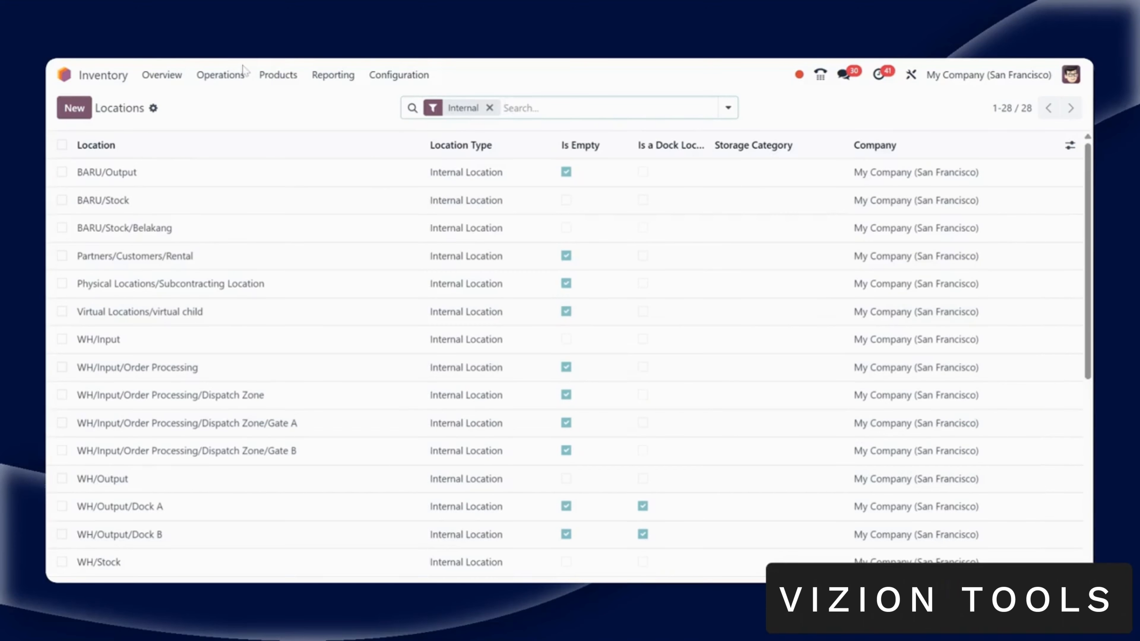
{"action": "left_click", "coordinate": [222, 76]}
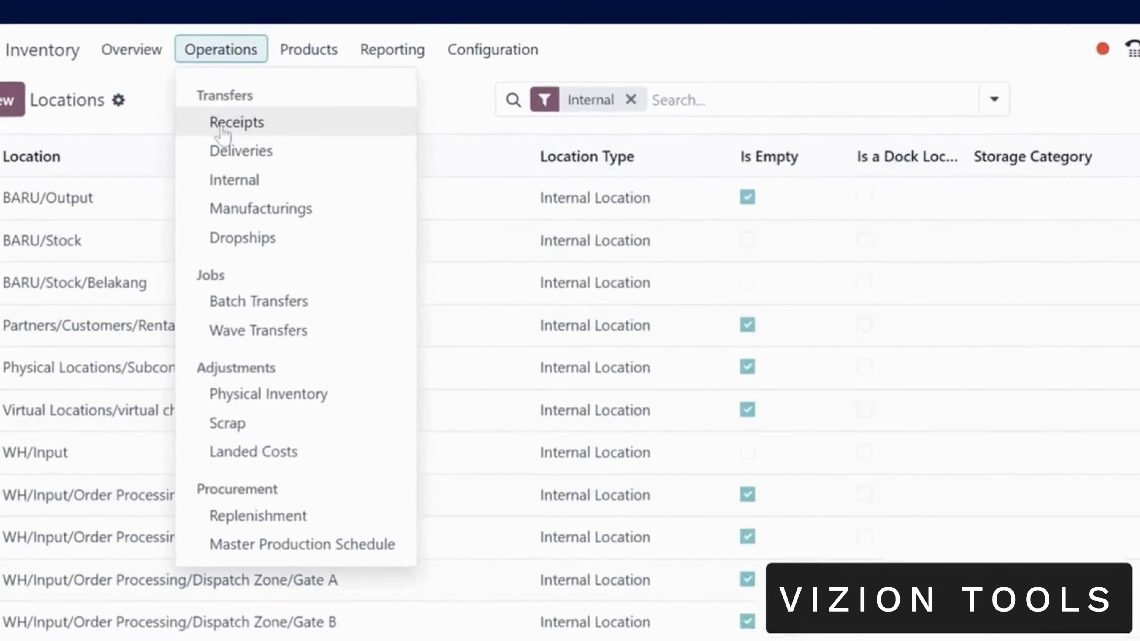
{"action": "left_click", "coordinate": [223, 125]}
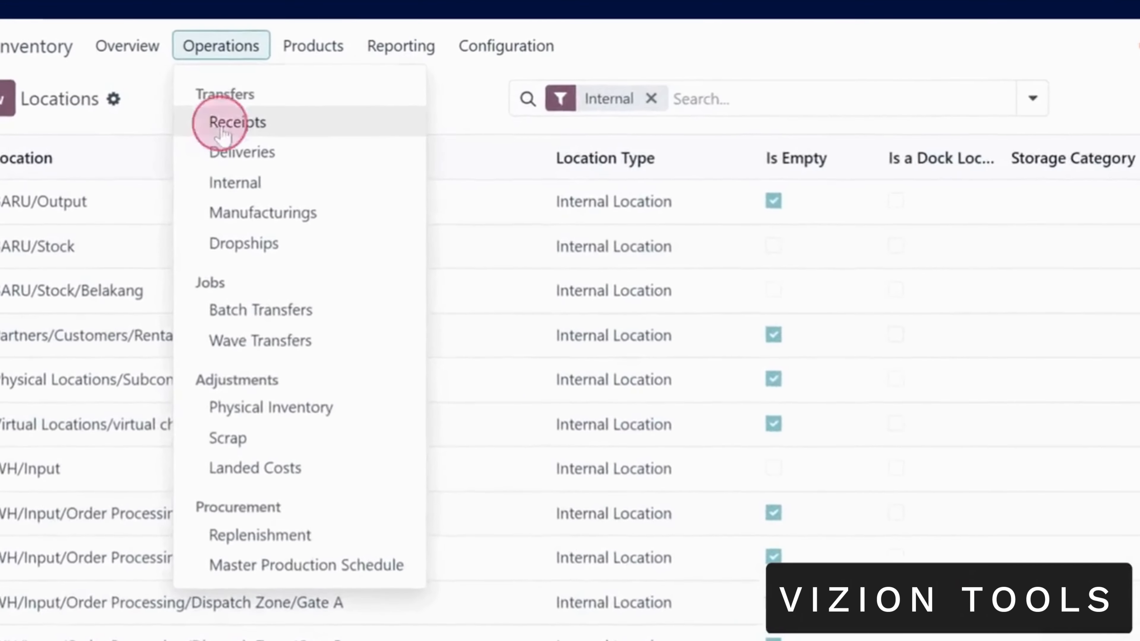
- View the list of deliveries and the list of internal transfers
{"action": "left_click", "coordinate": [240, 49]}
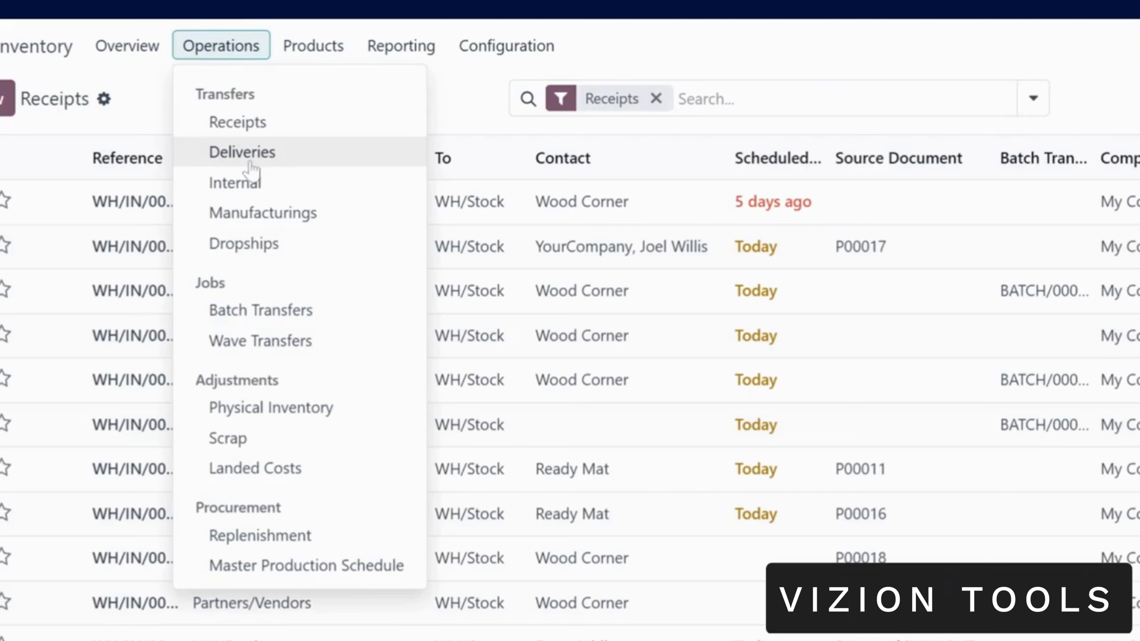
{"action": "left_click", "coordinate": [250, 163]}
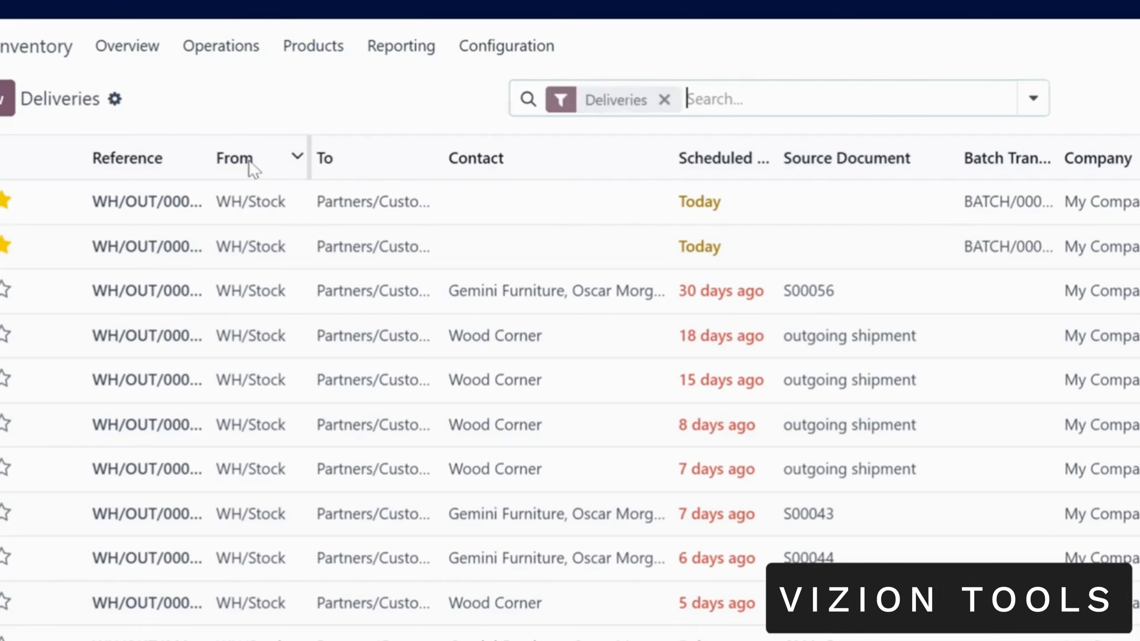
{"action": "left_click", "coordinate": [242, 45]}
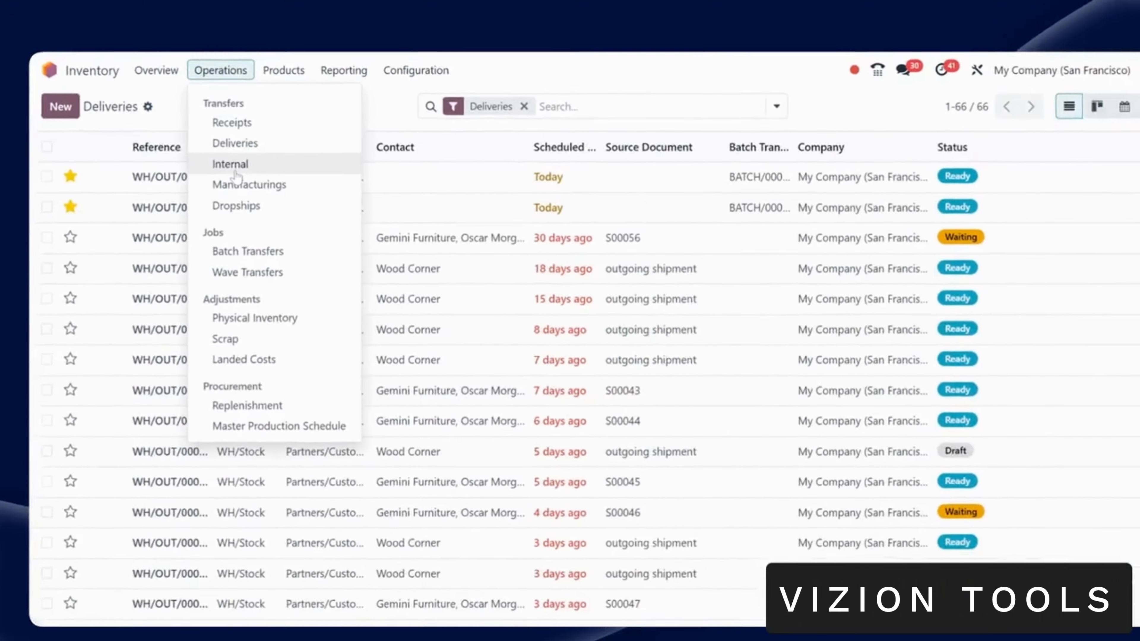
{"action": "left_click", "coordinate": [238, 184]}
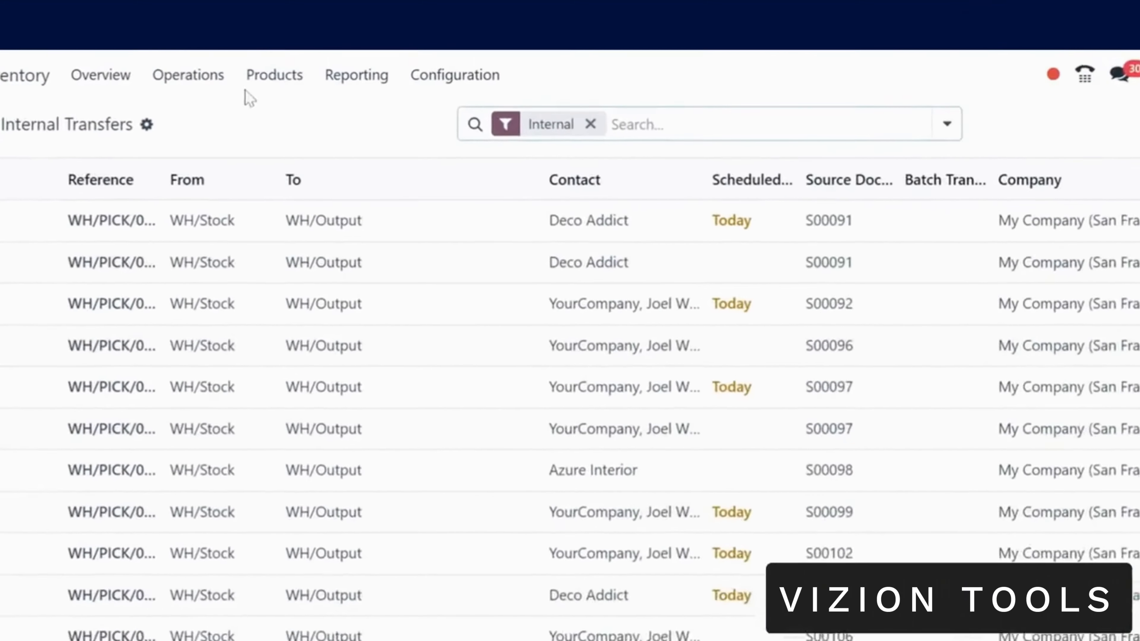
- Open the lots and serial numbers list and remove its grouping by Location
{"action": "left_click", "coordinate": [281, 76]}
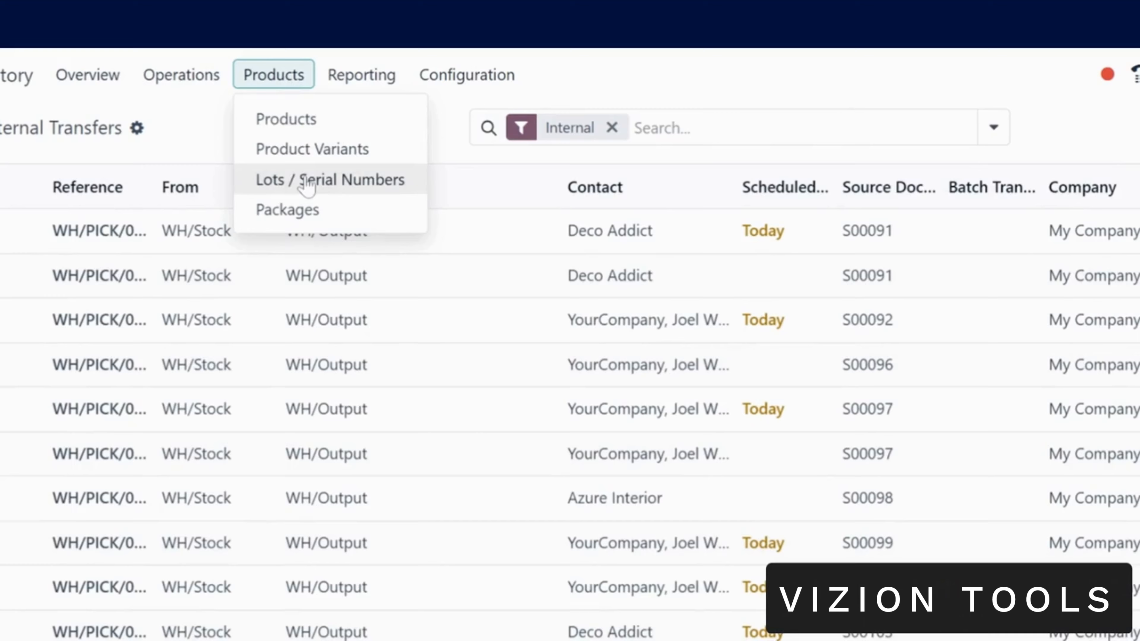
{"action": "left_click", "coordinate": [306, 182]}
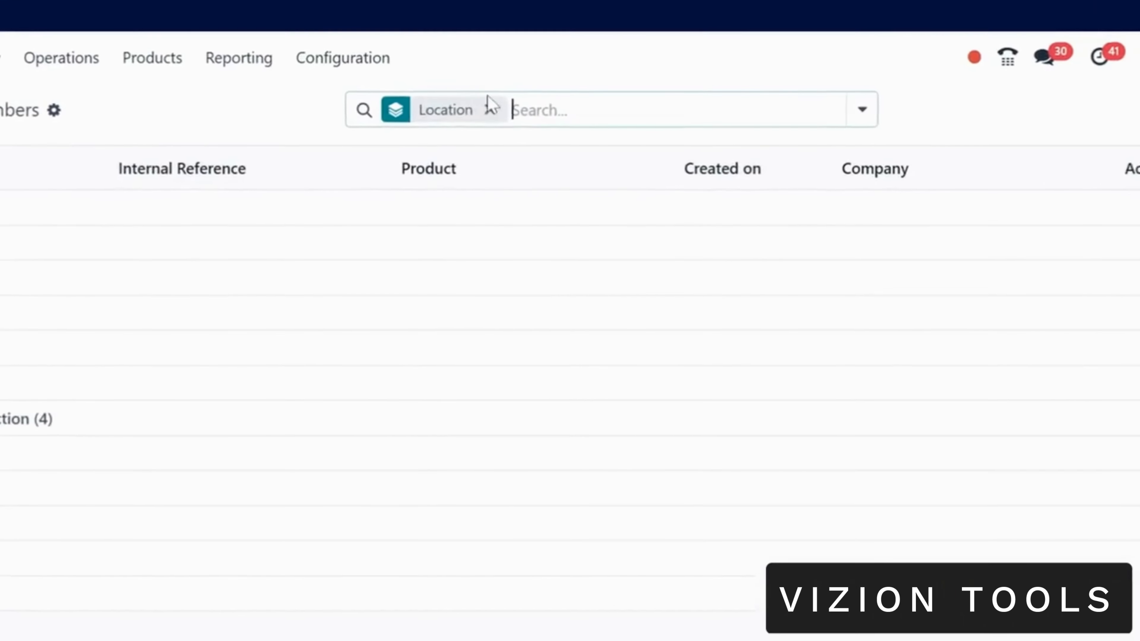
{"action": "left_click", "coordinate": [491, 108]}
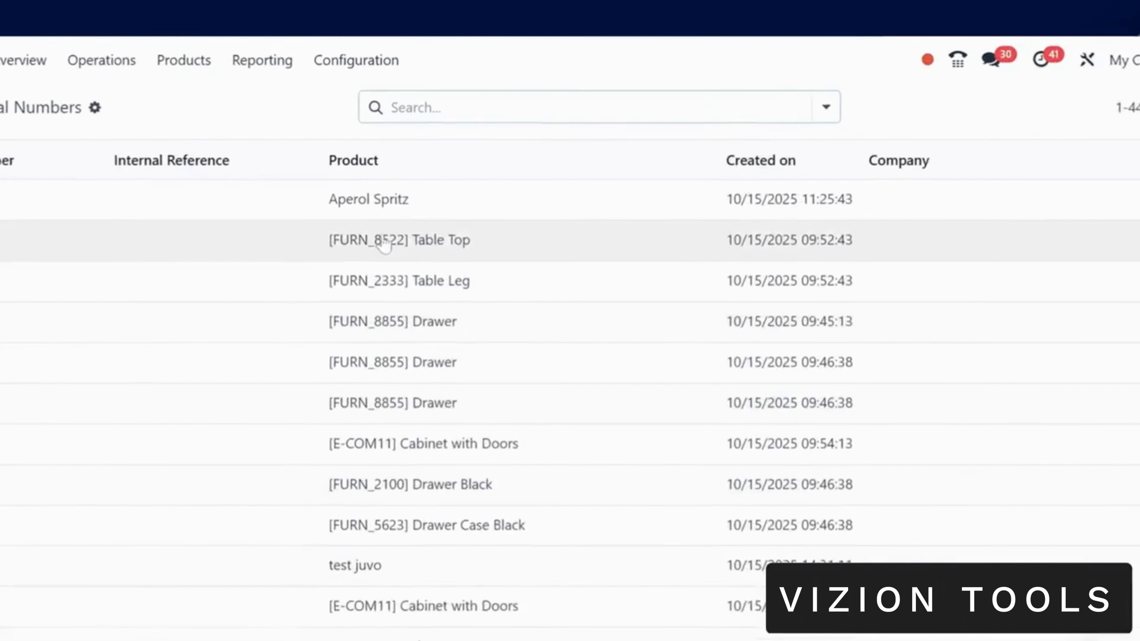
- Group the lots and serial numbers list by Product and remove that grouping again
{"action": "left_click", "coordinate": [828, 106]}
{"action": "left_click", "coordinate": [469, 195]}
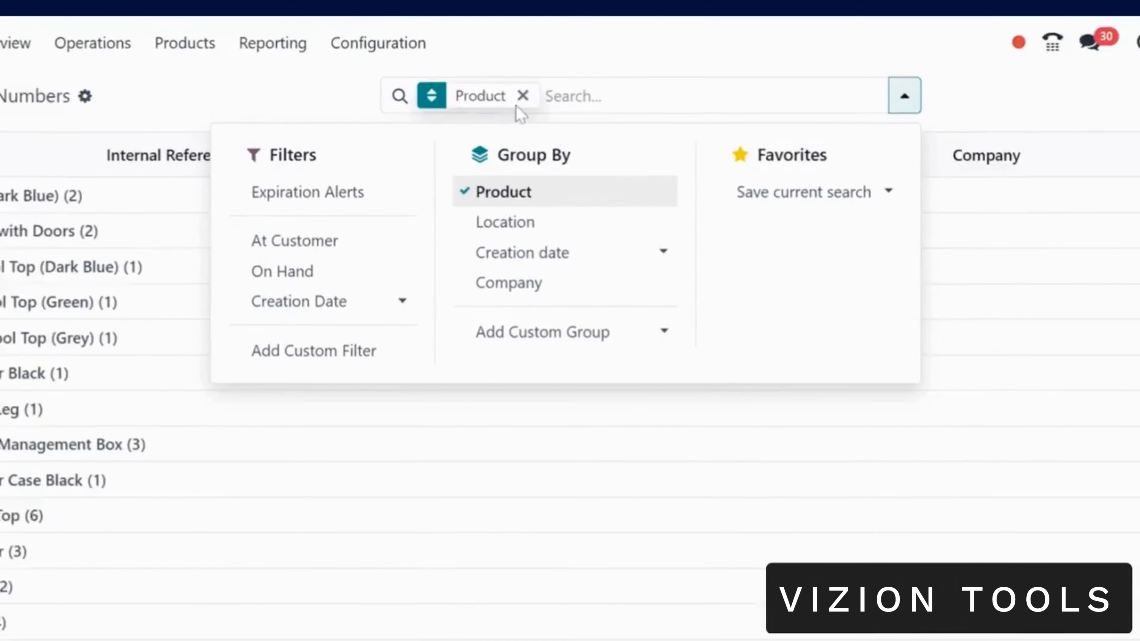
{"action": "left_click", "coordinate": [521, 99]}
- Group the lots and serial numbers by Location and look through the contents of the WH/Stock group
{"action": "left_click", "coordinate": [512, 222]}
{"action": "left_click", "coordinate": [0, 310]}
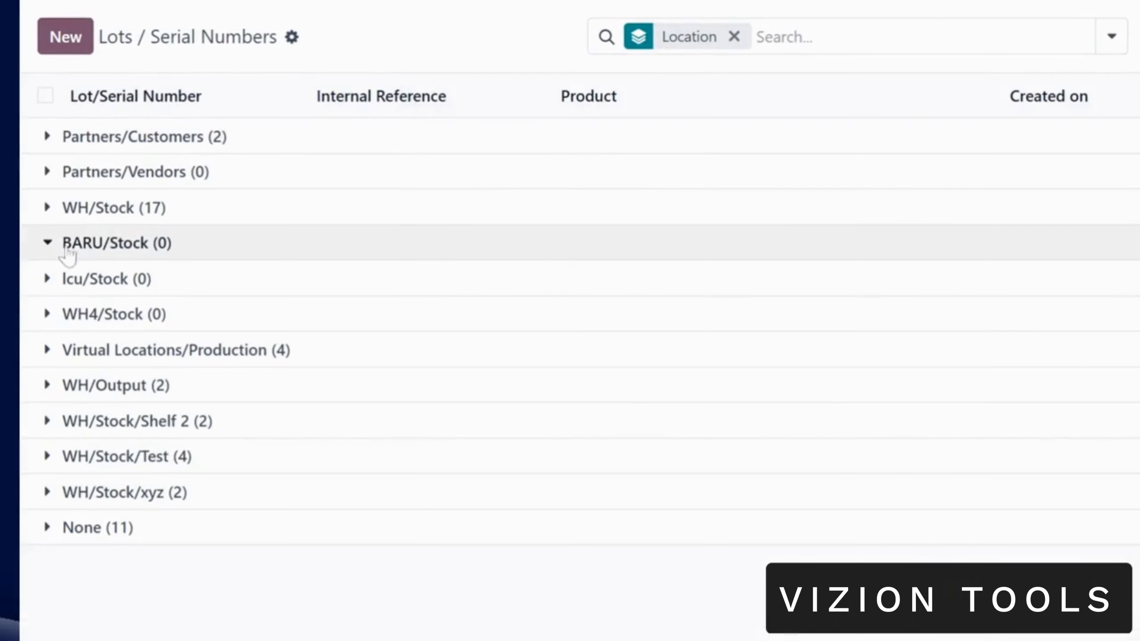
{"action": "left_click", "coordinate": [48, 208]}
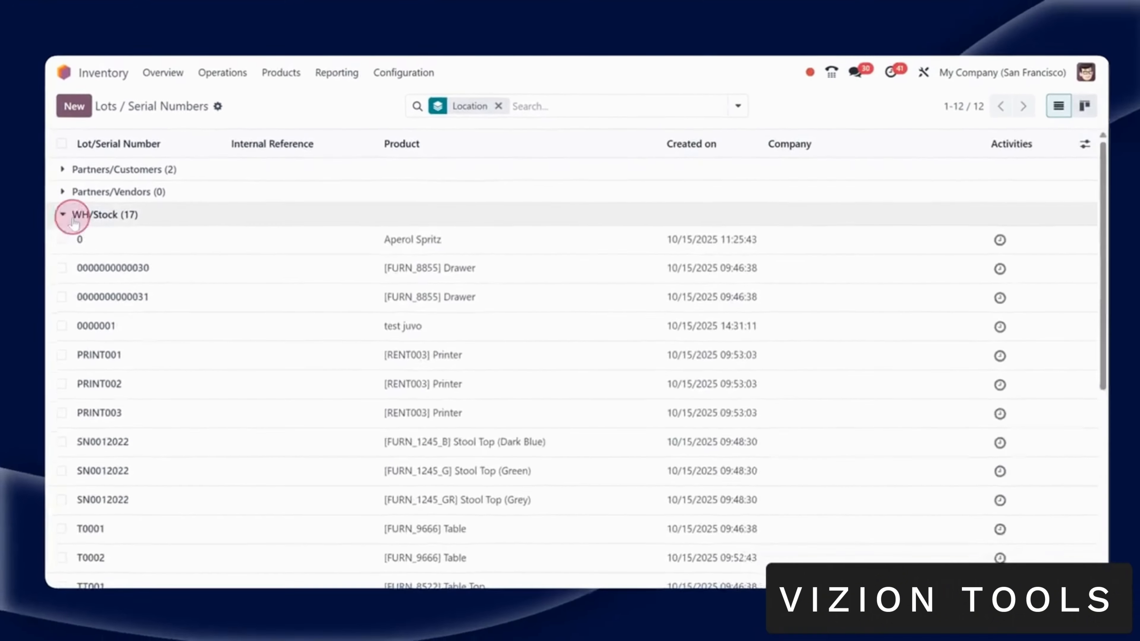
{"action": "left_click", "coordinate": [73, 219]}
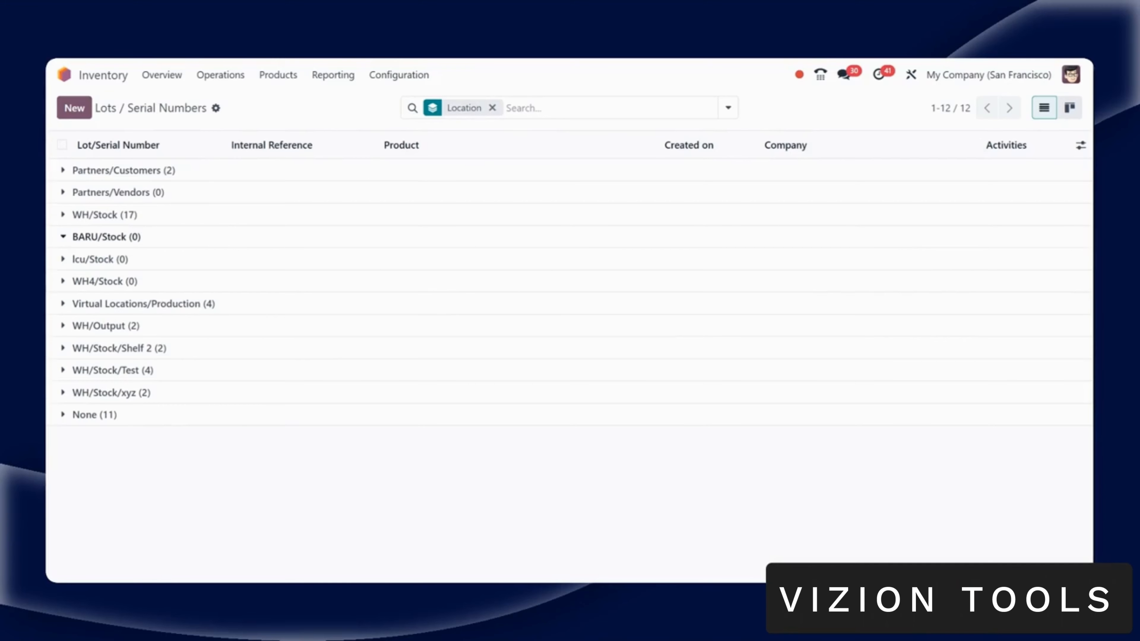
- Open the physical inventory list and set the counted quantity of xxbrg A4 to 0
{"action": "left_click", "coordinate": [234, 76]}
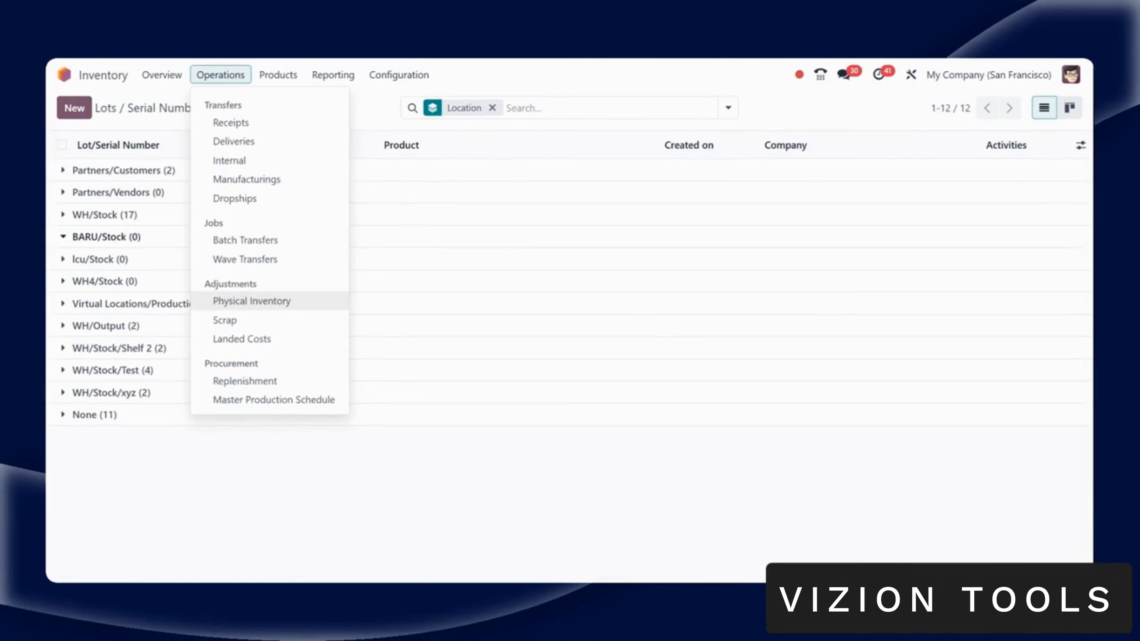
{"action": "left_click", "coordinate": [259, 309]}
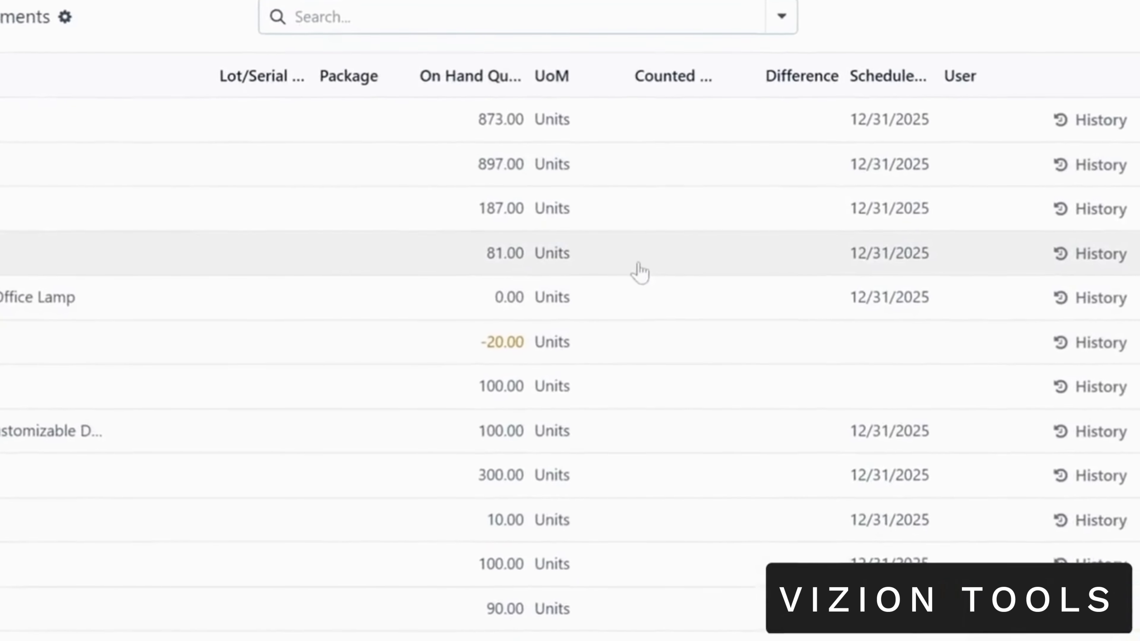
{"action": "left_click", "coordinate": [639, 266]}
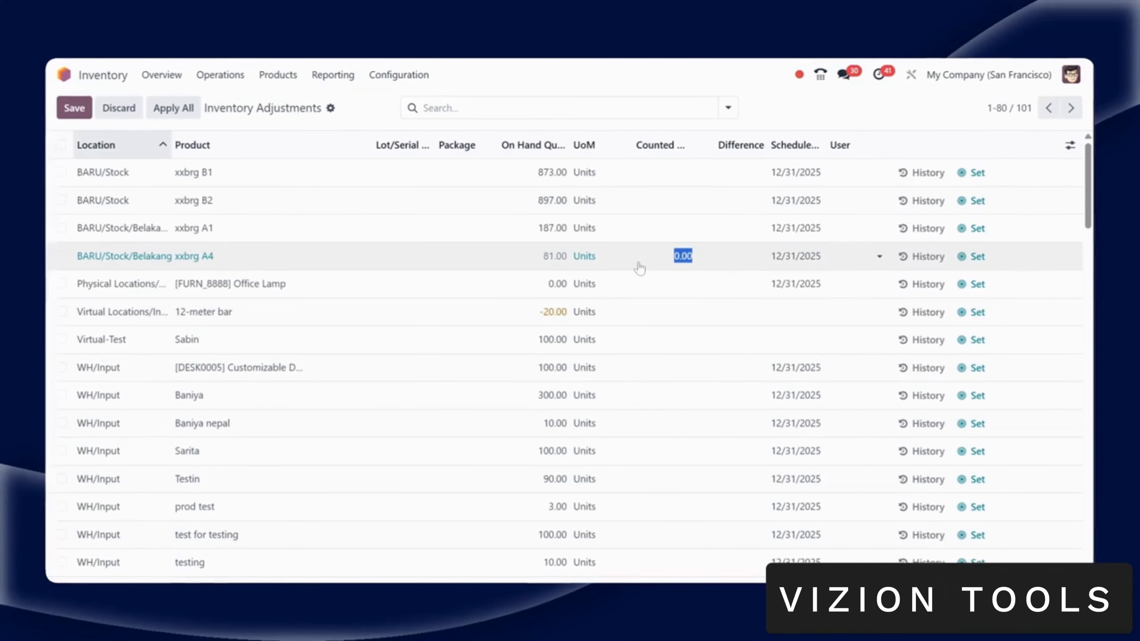
{"action": "key", "text": "BackSpace"}
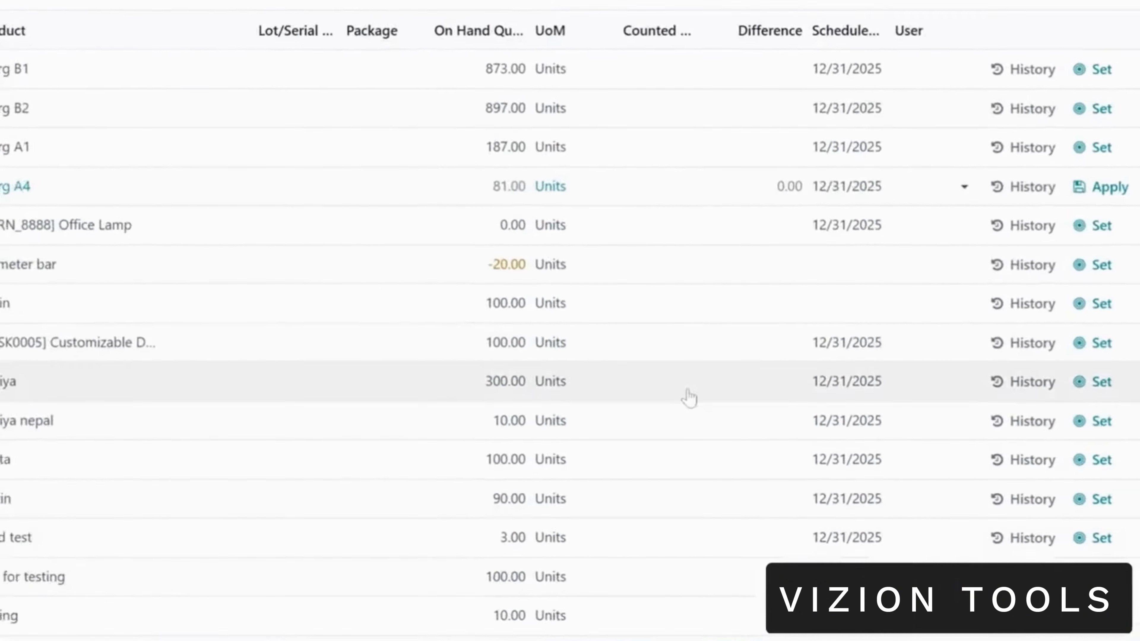
{"action": "left_click", "coordinate": [673, 422]}
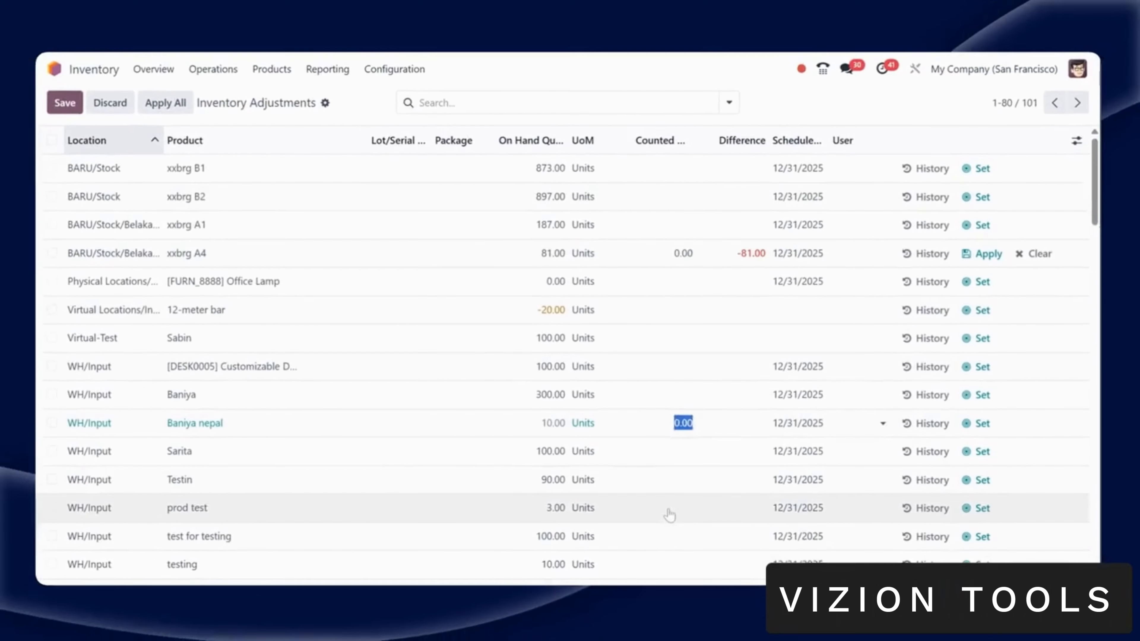
- Set the counted quantity of prod test in WH/Input to 10 and save the inventory counts
{"action": "left_click", "coordinate": [673, 539]}
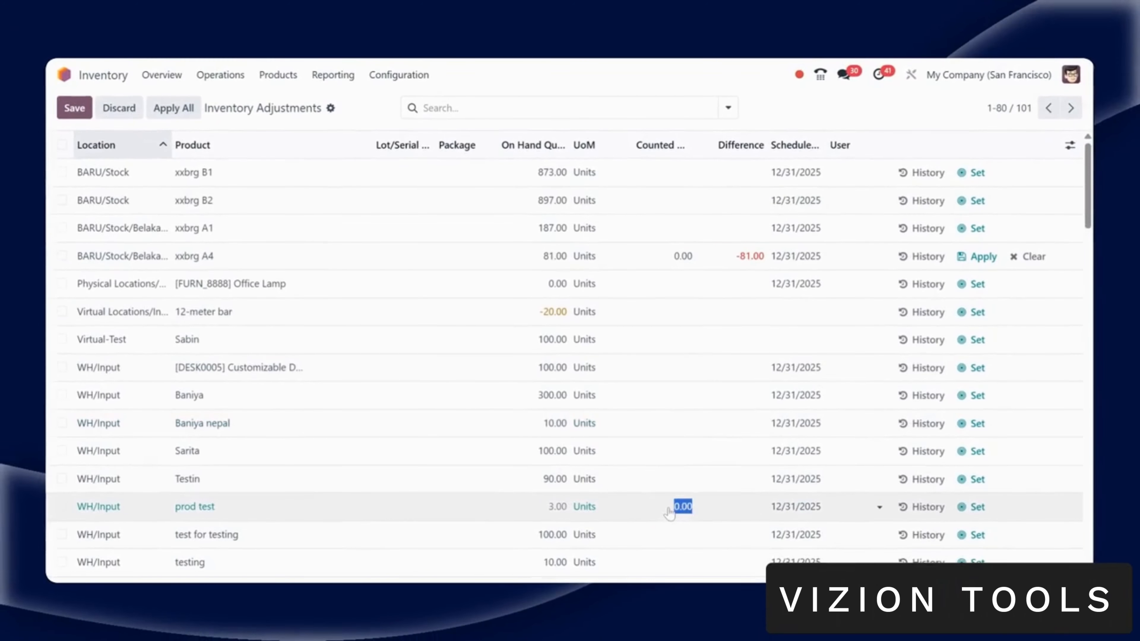
{"action": "type", "text": "1"}
{"action": "key", "text": "Return"}
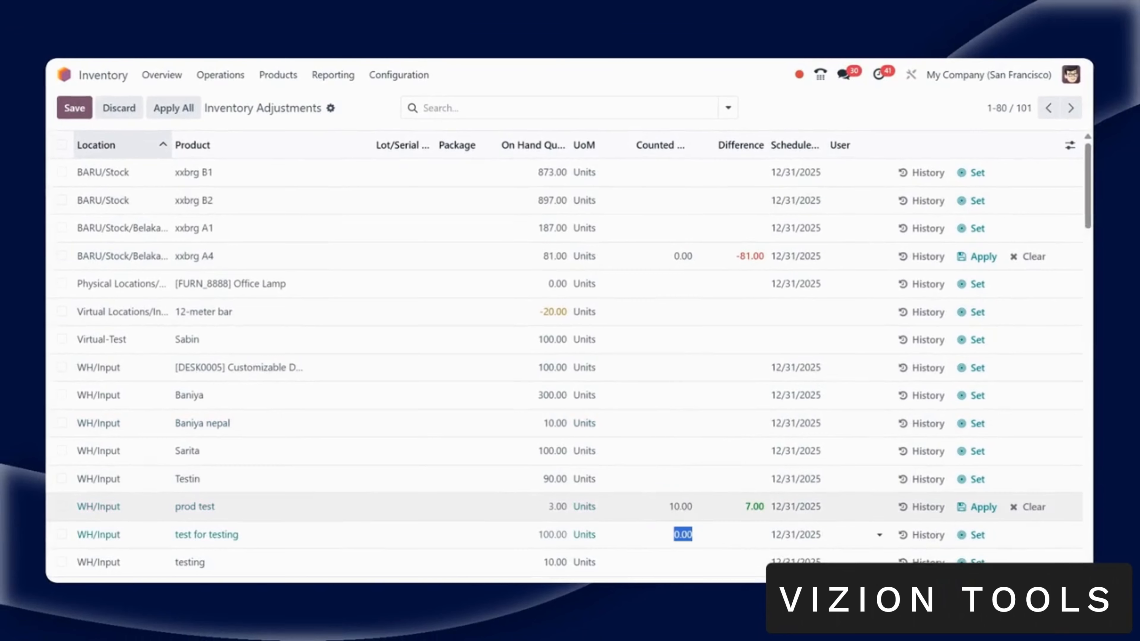
{"action": "left_click", "coordinate": [75, 104]}
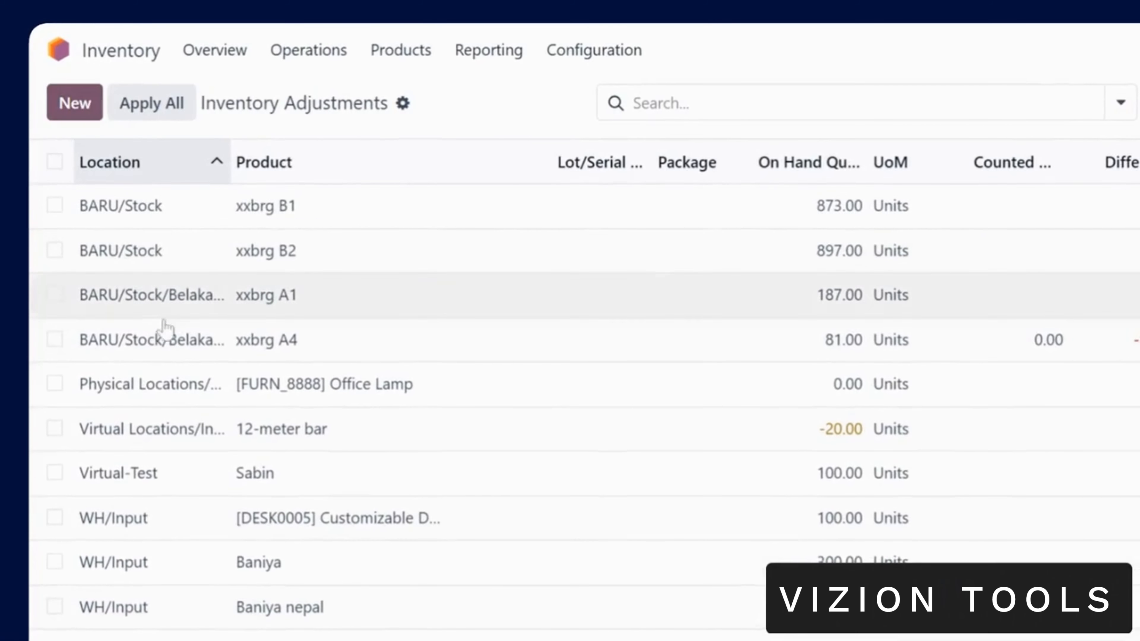
- Start applying all inventory adjustments and discard the request for an inventory reason
{"action": "left_click", "coordinate": [167, 124]}
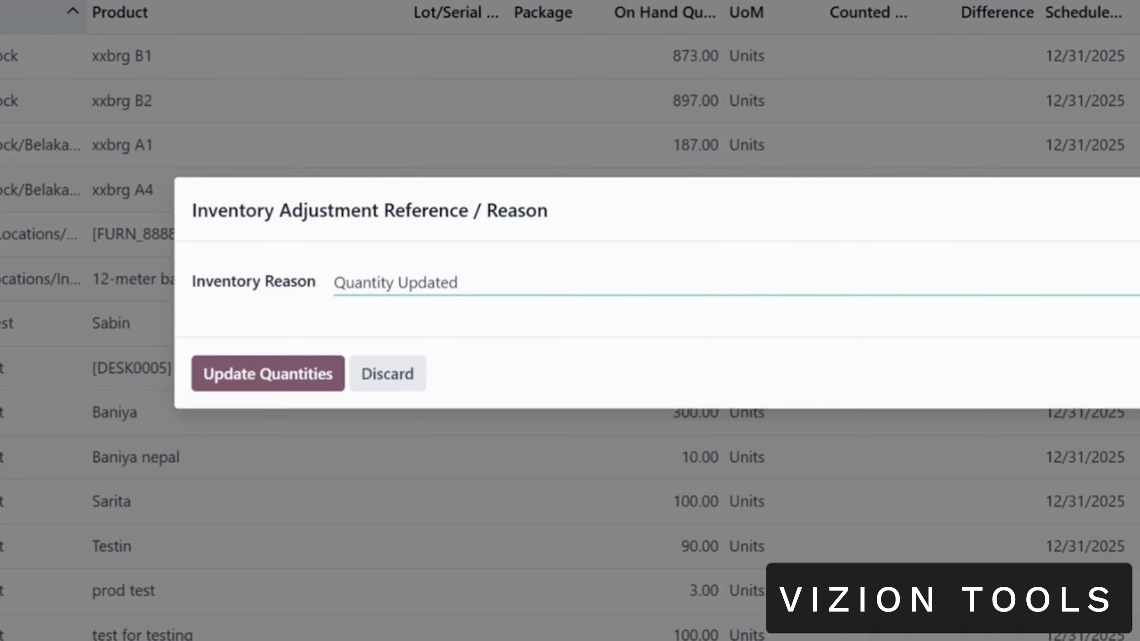
{"action": "left_click", "coordinate": [363, 372]}
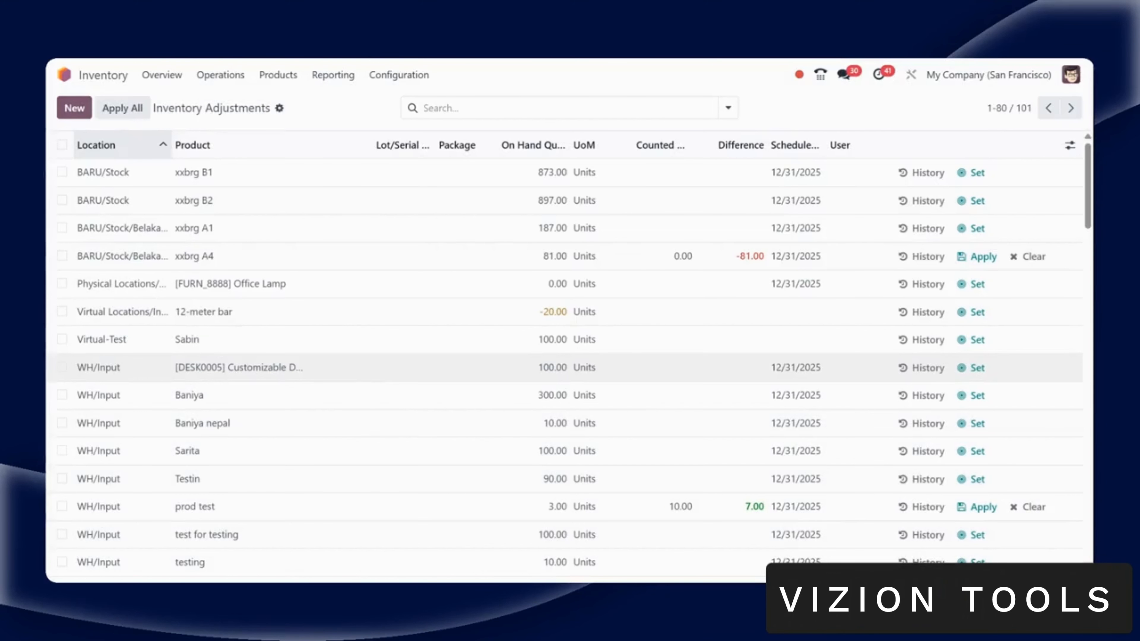
- View the Stock report grouped by Product Category and remove that grouping again
{"action": "left_click", "coordinate": [327, 77]}
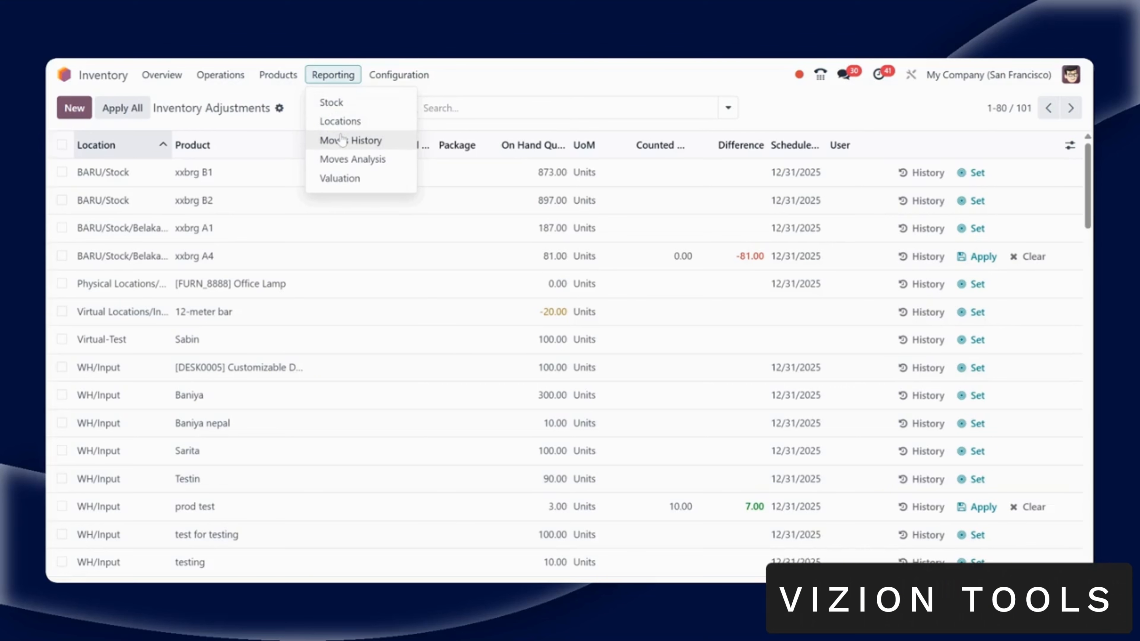
{"action": "left_click", "coordinate": [331, 109]}
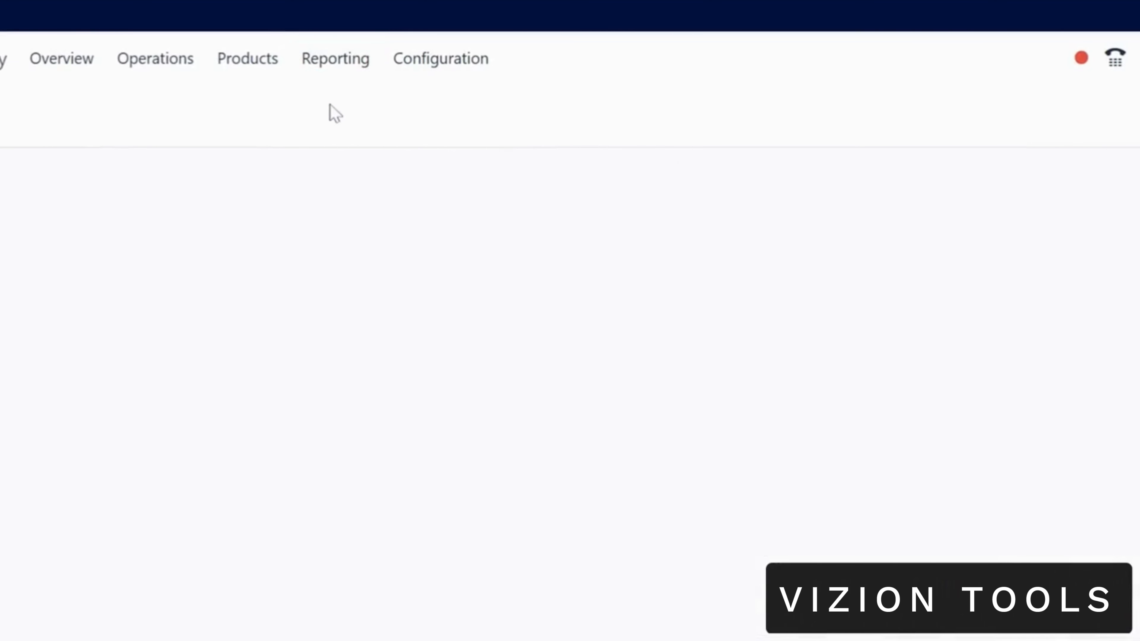
{"action": "left_click", "coordinate": [646, 111]}
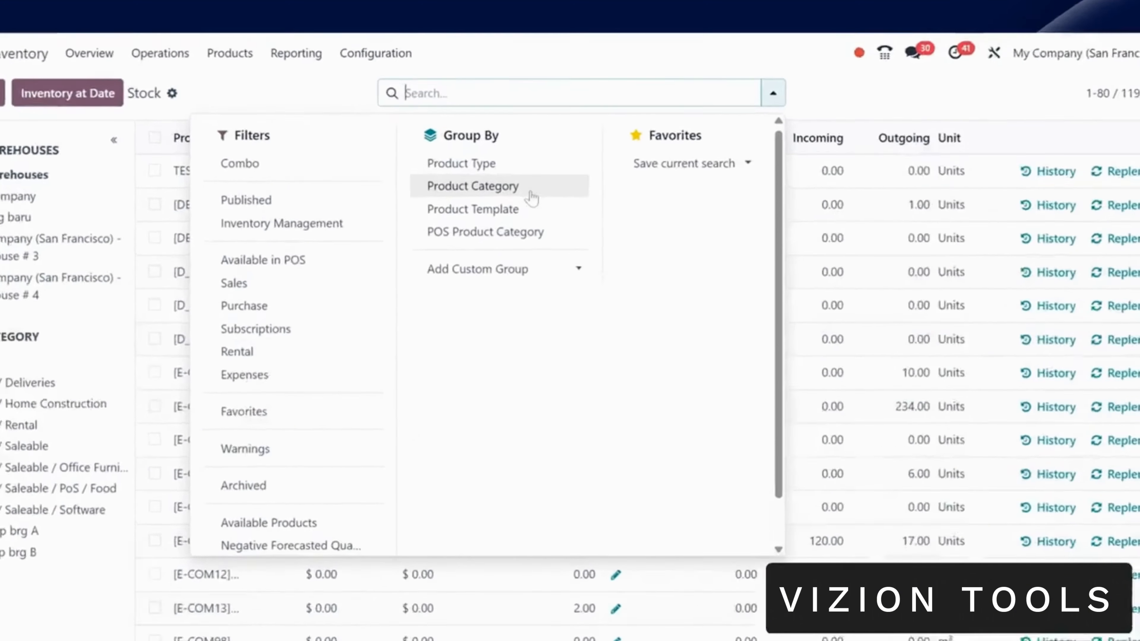
{"action": "left_click", "coordinate": [530, 190]}
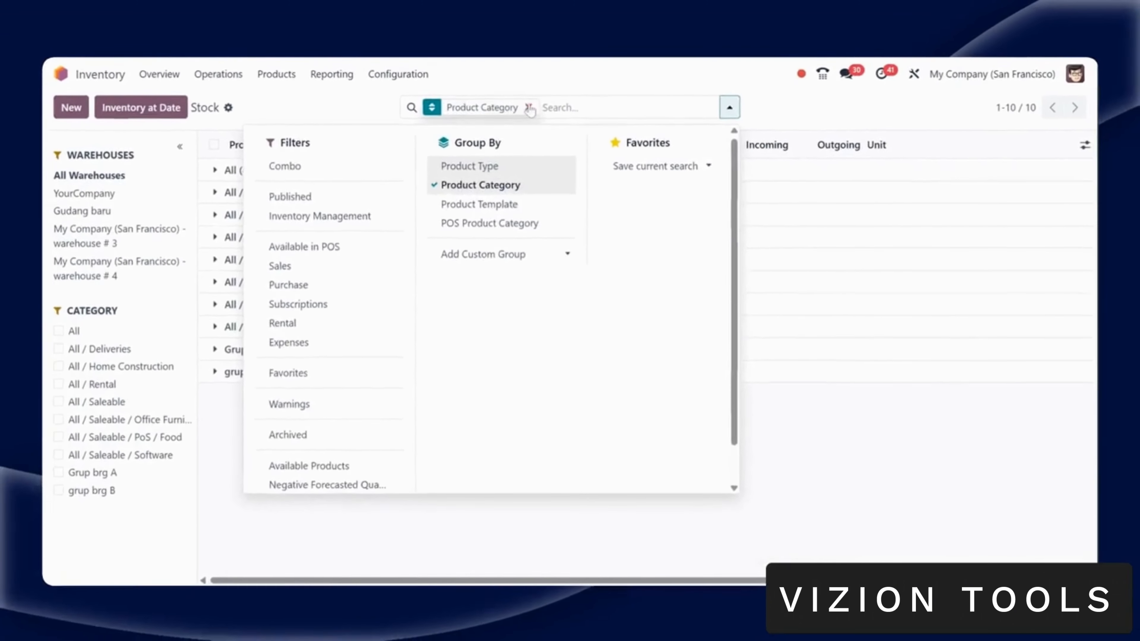
{"action": "left_click", "coordinate": [529, 108]}
- Open the import and export options of the Stock report
{"action": "left_click", "coordinate": [229, 108]}
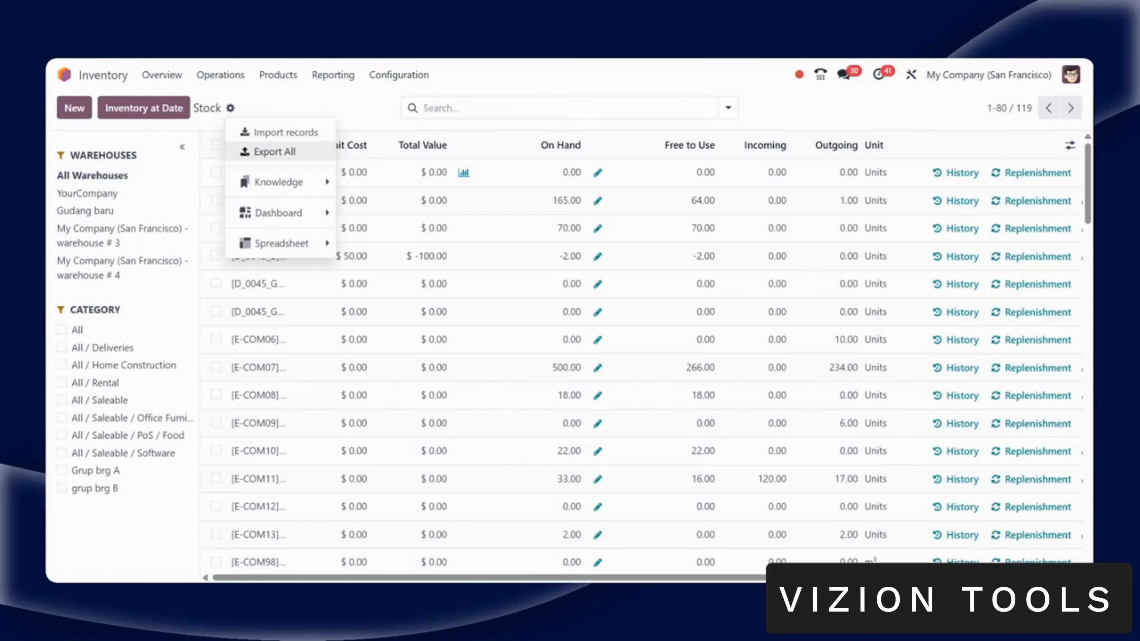